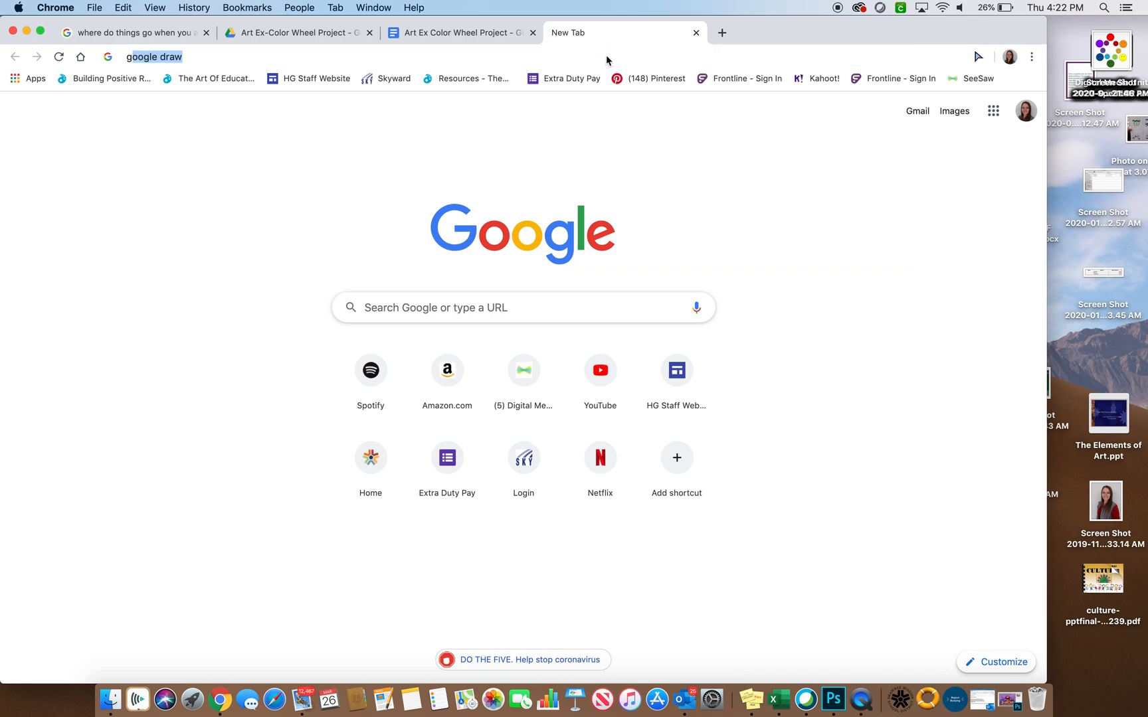
- Search the web for "google draw" and open Google Drawings with a new blank drawing
key("BackSpace")
key("BackSpace")
type("google draw")
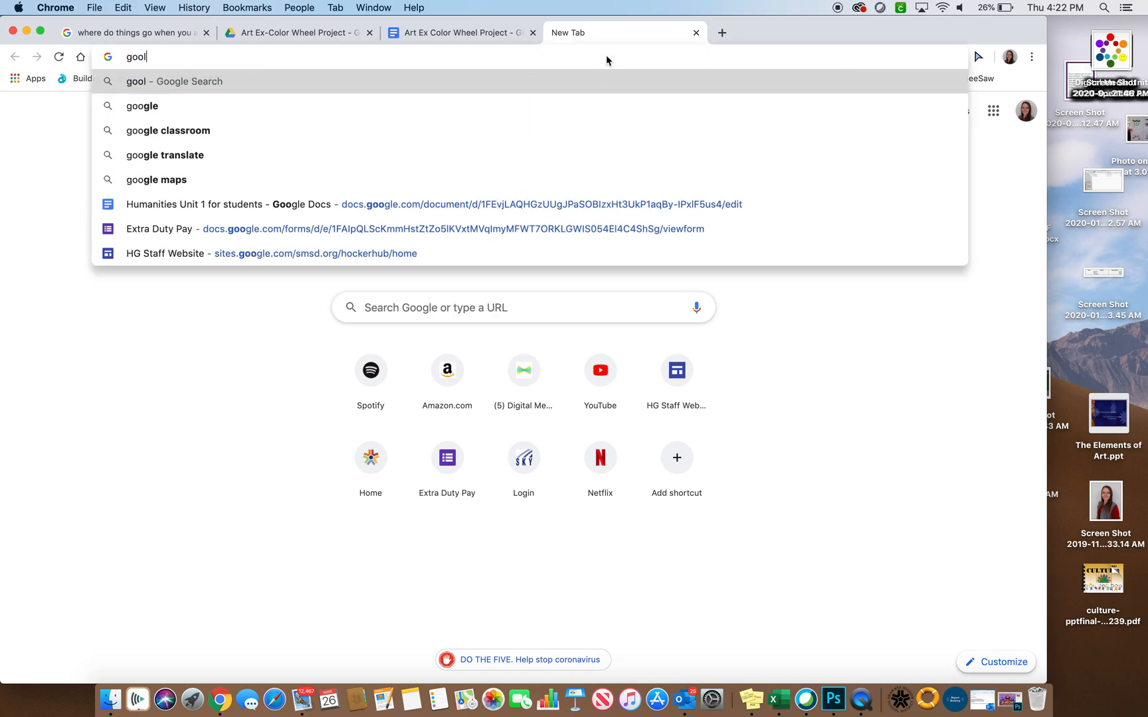
key("Return")
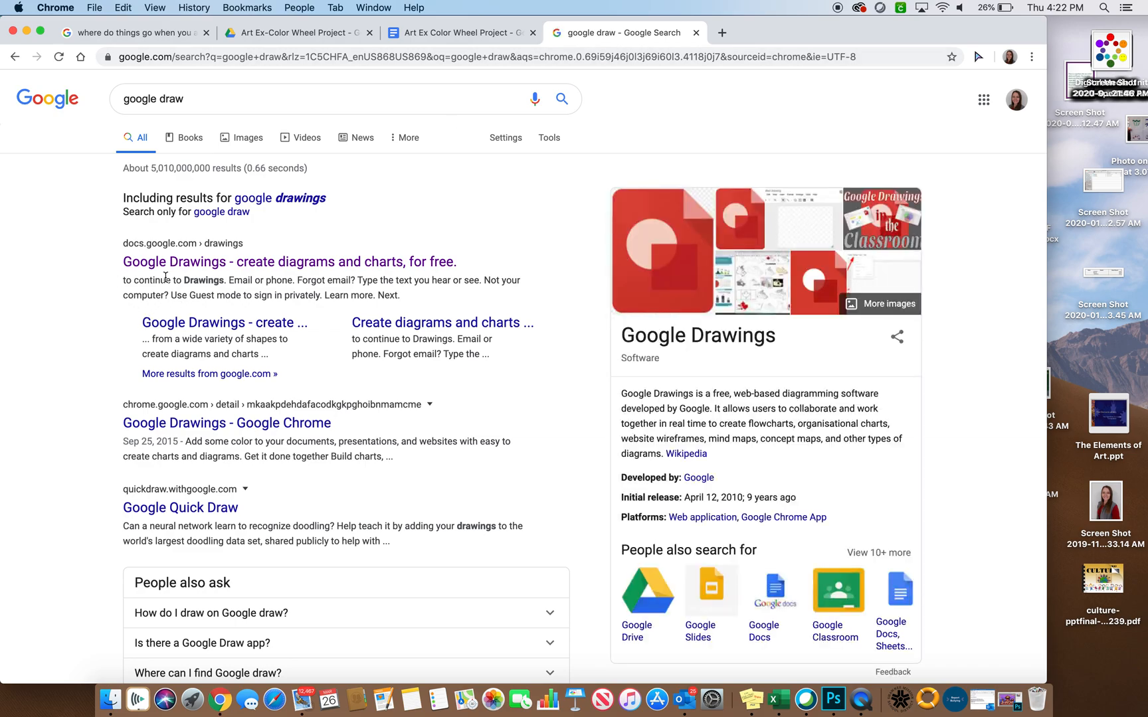
left_click(191, 269)
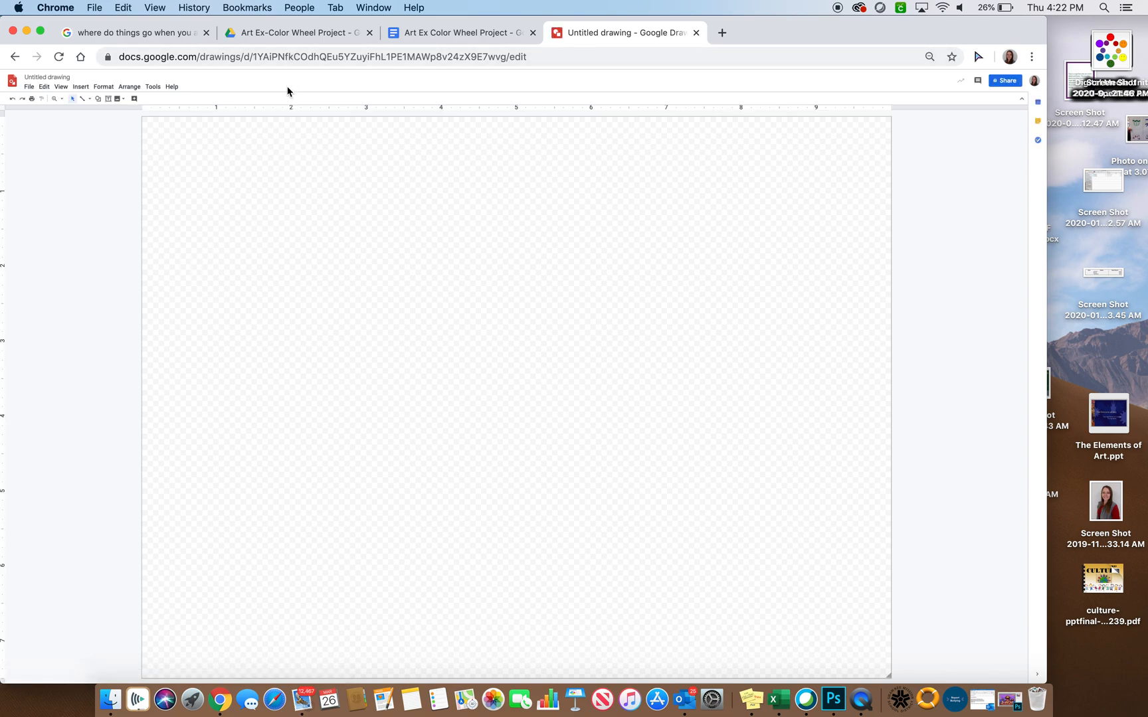
left_click(98, 99)
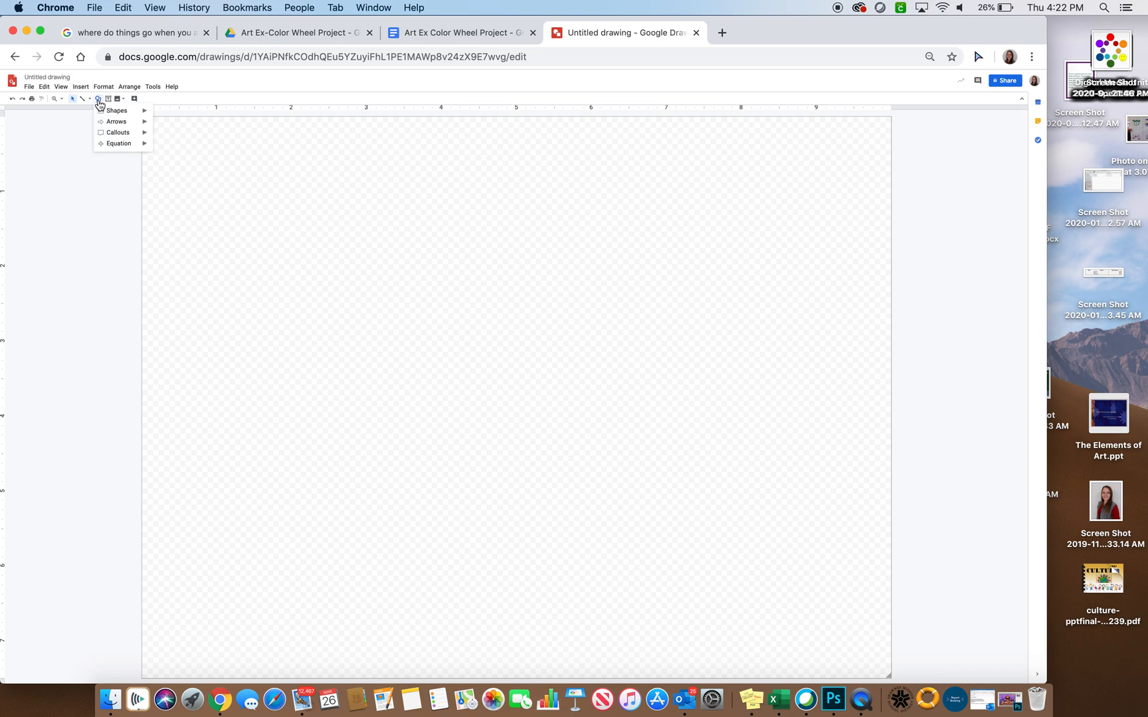
mouse_move(109, 114)
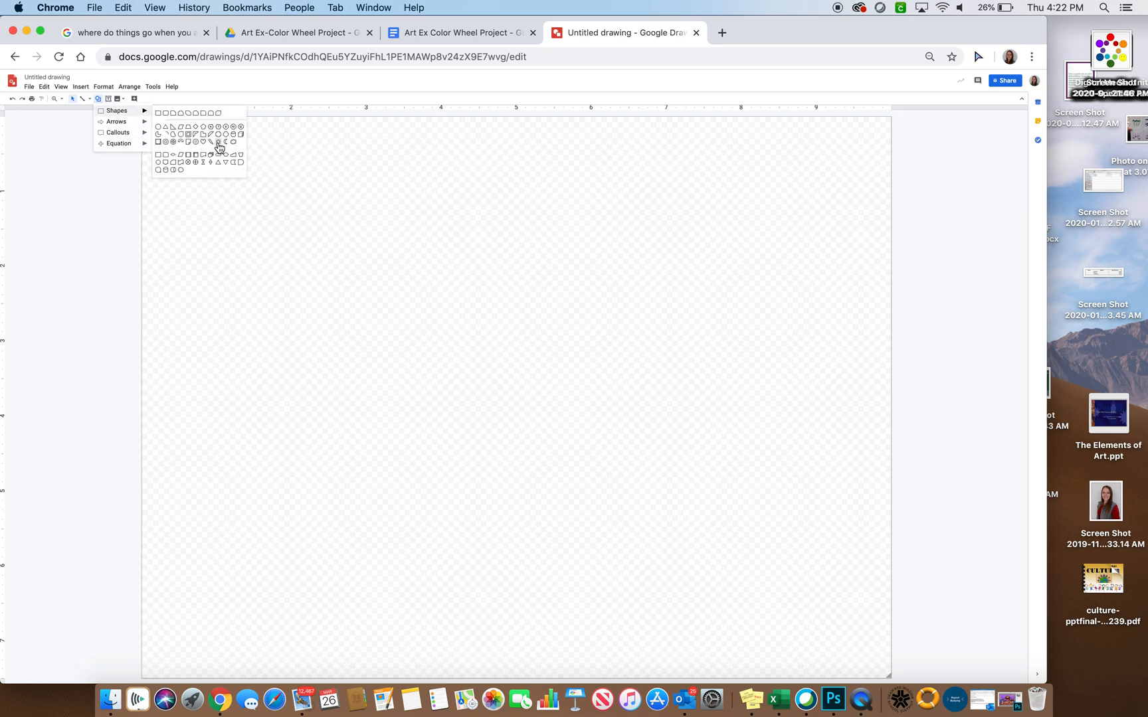
left_click(218, 143)
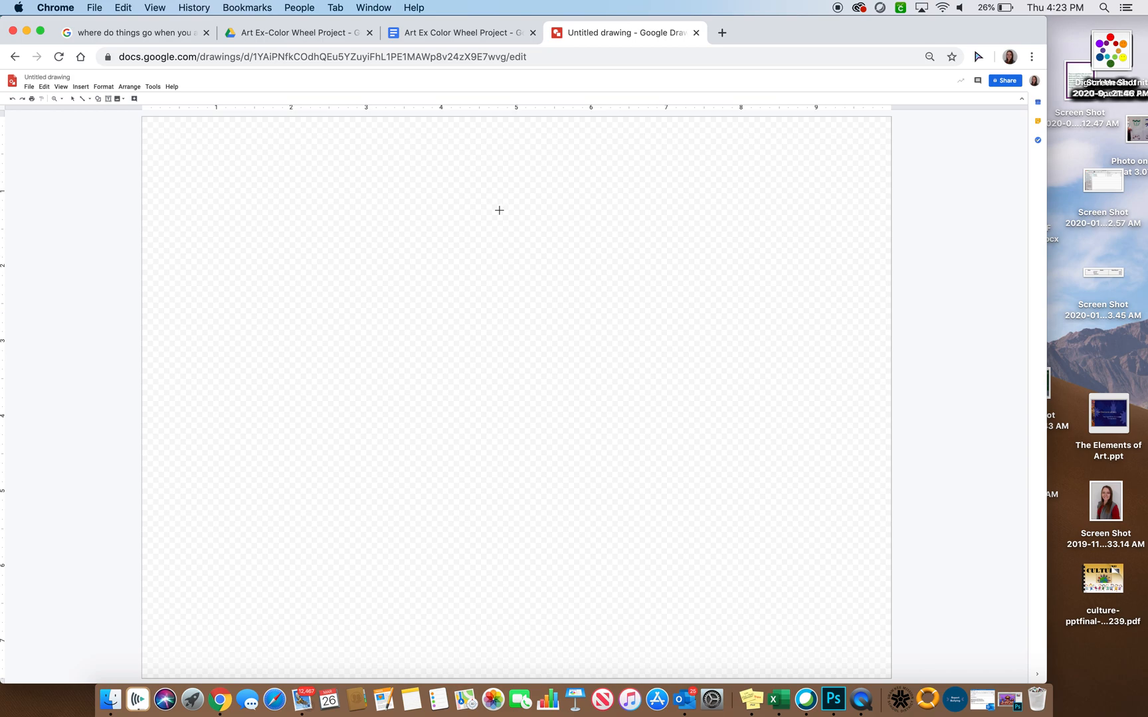
left_click_drag(474, 183, 590, 343)
key("BackSpace")
- Draw a sun shape about 1.5 inches wide near the top centre of the canvas
left_click(98, 98)
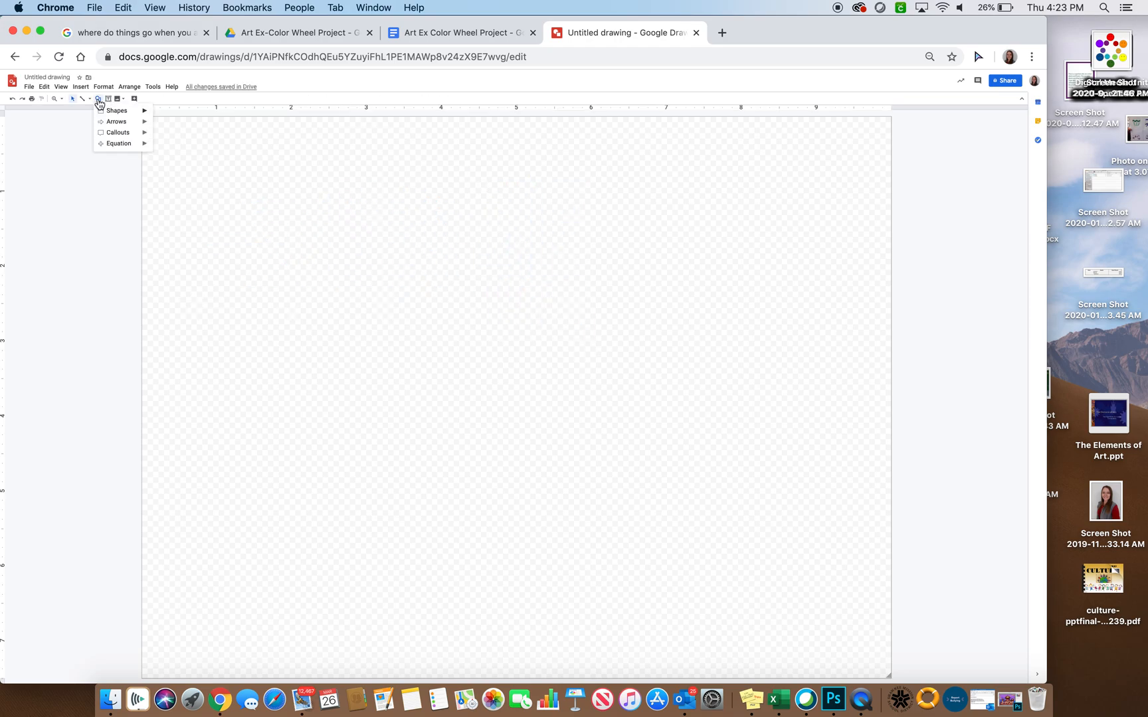
mouse_move(111, 112)
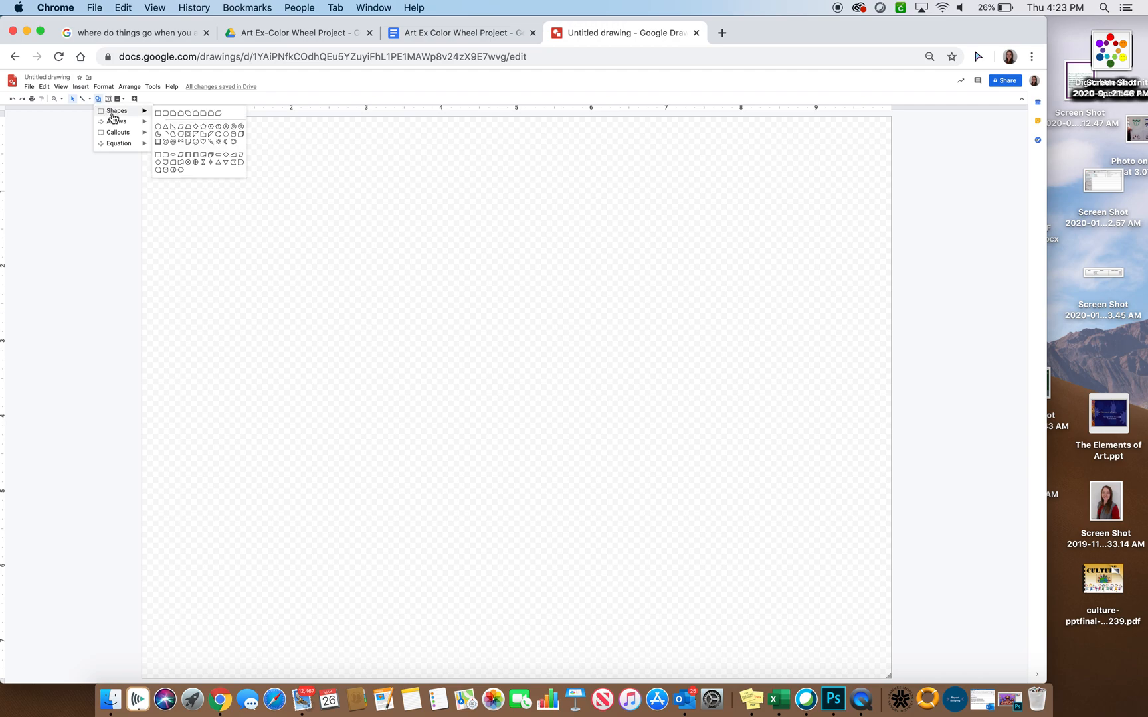
left_click(220, 142)
left_click(98, 99)
mouse_move(116, 110)
left_click(216, 144)
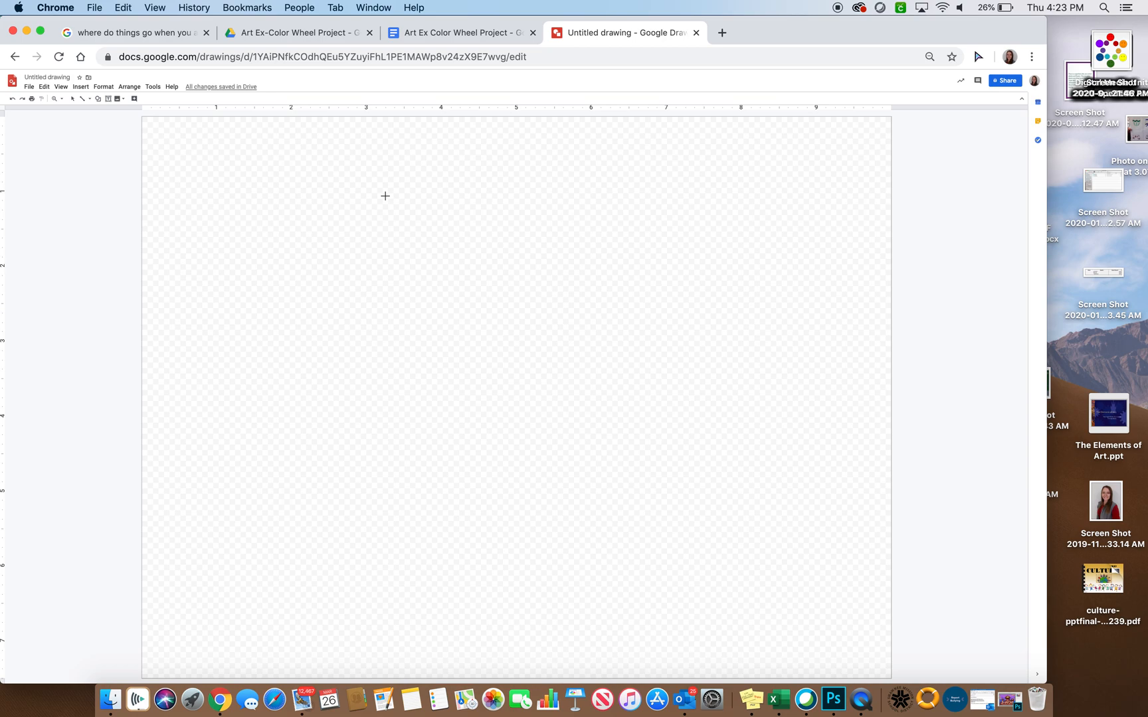
mouse_move(419, 161)
left_mouse_down()
mouse_move(584, 313)
mouse_move(518, 263)
mouse_move(553, 281)
mouse_move(532, 275)
left_mouse_up()
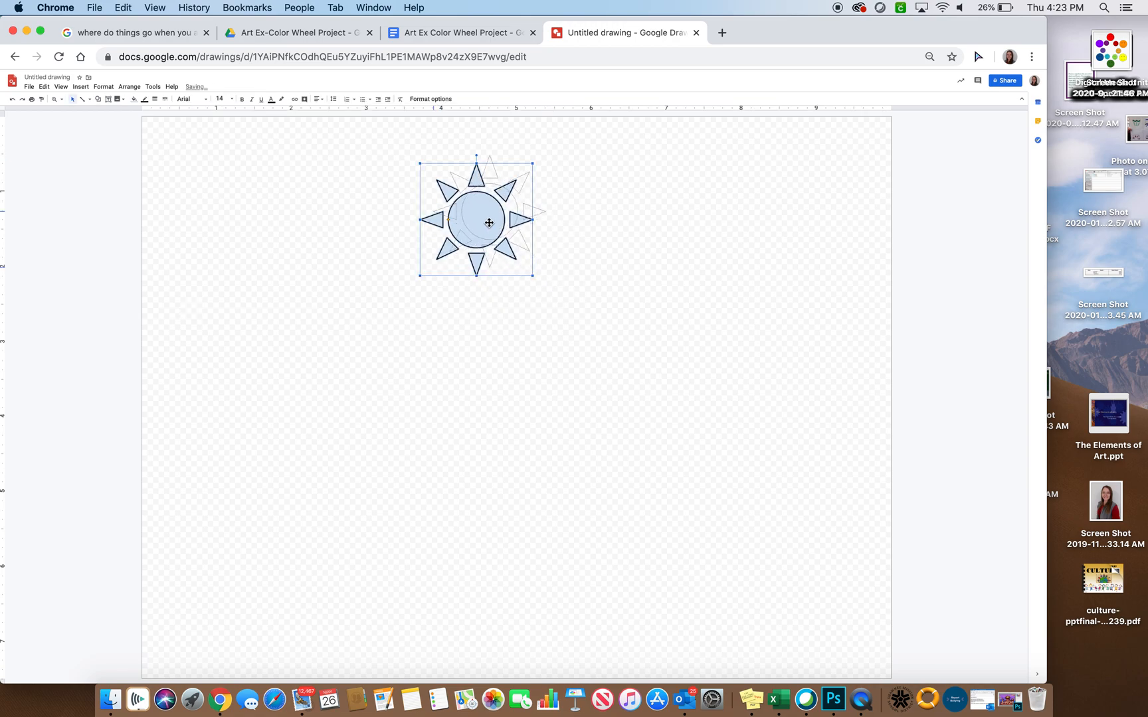
left_click_drag(482, 235, 488, 225)
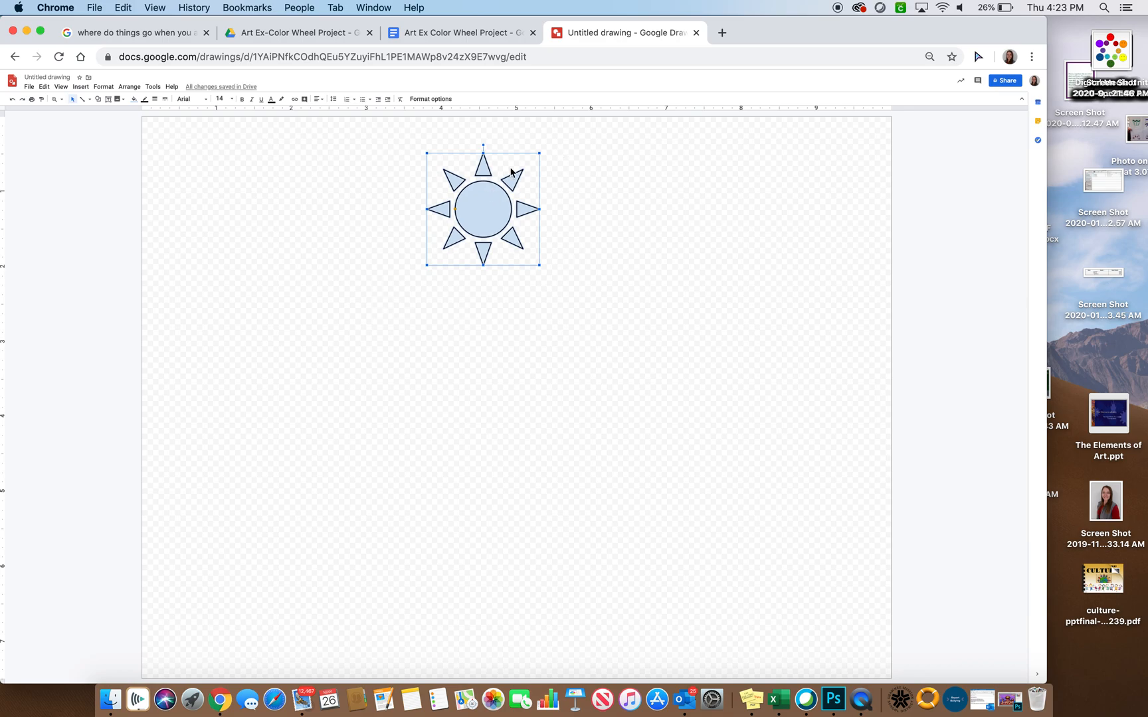
- Fill the sun with solid red and shift it slightly up and to the right
left_click(134, 100)
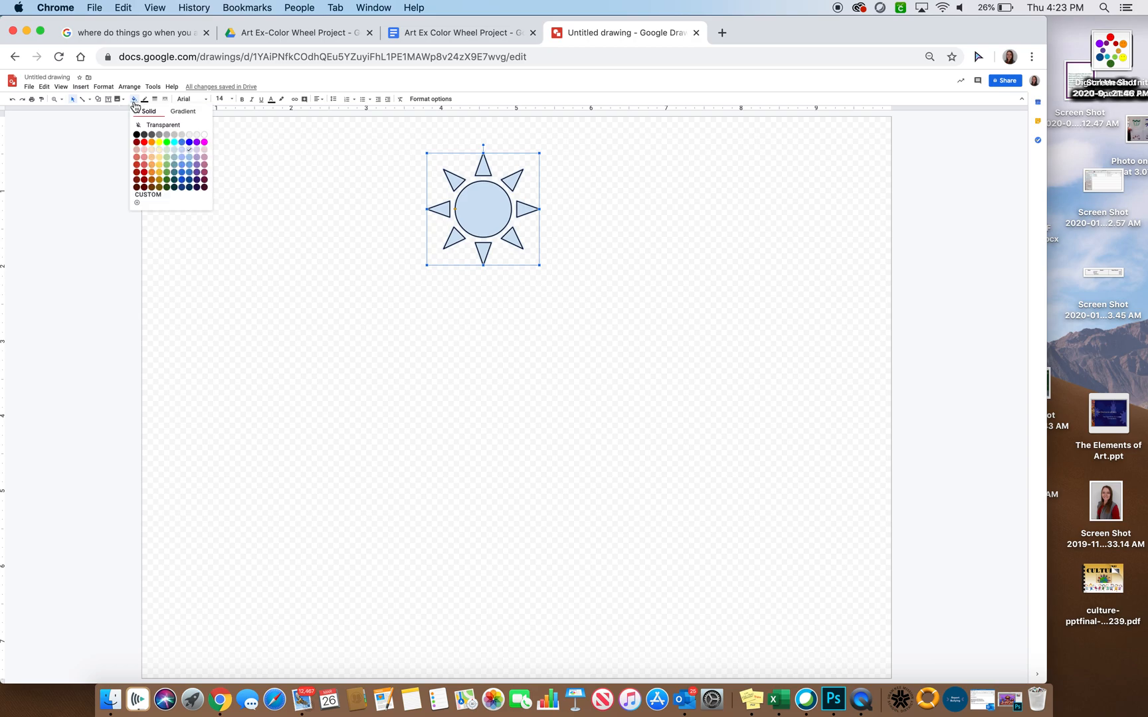
left_click(144, 142)
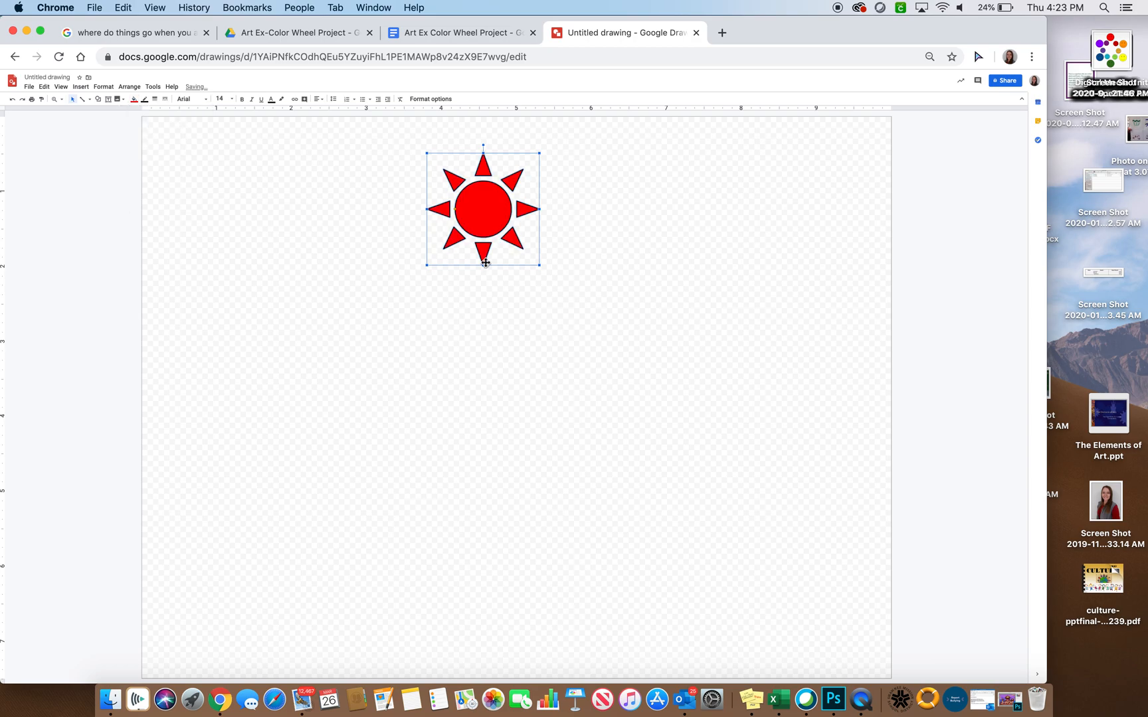
left_click(614, 287)
left_click(495, 224)
mouse_move(483, 216)
left_mouse_down()
mouse_move(512, 197)
mouse_move(503, 203)
left_mouse_up()
left_click(605, 223)
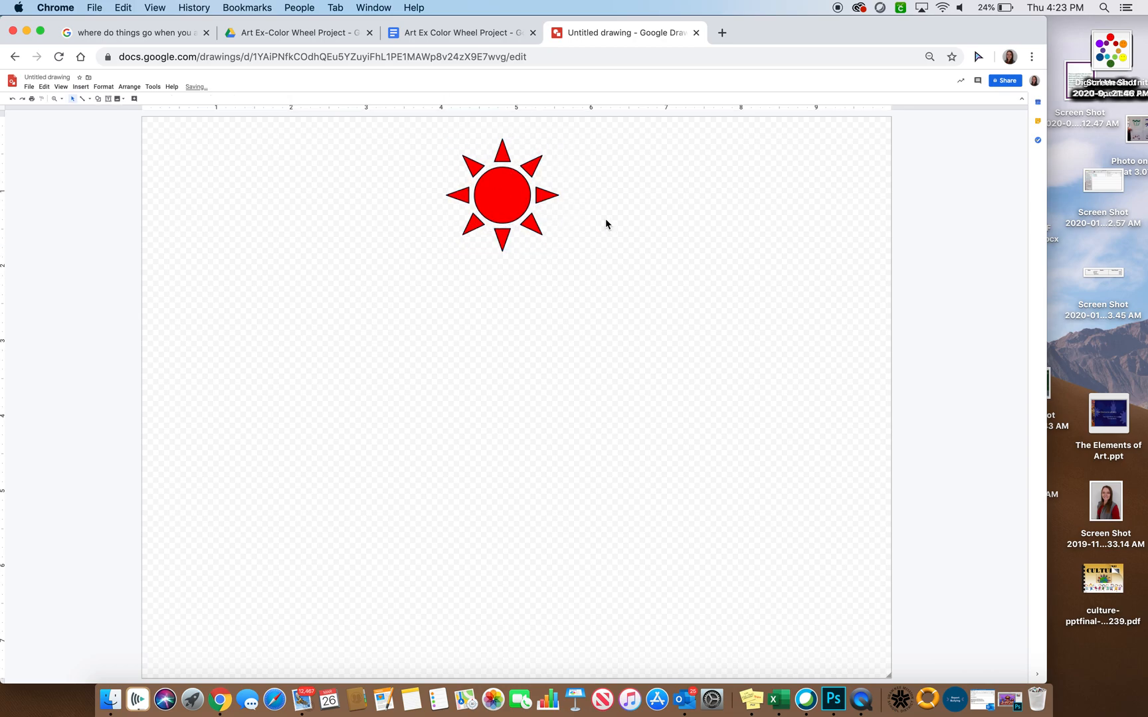
- Duplicate the red sun and place the copy below and to the right of the original
left_click(490, 200)
key("super+c")
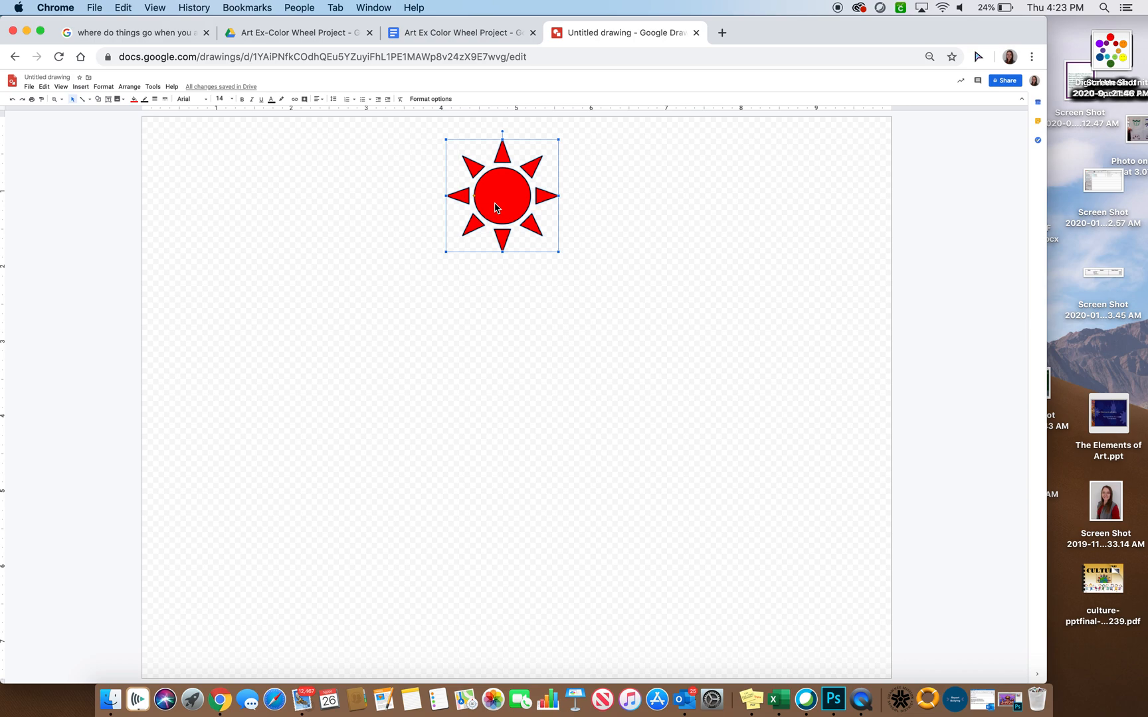
key("super+v")
left_click_drag(525, 208, 648, 288)
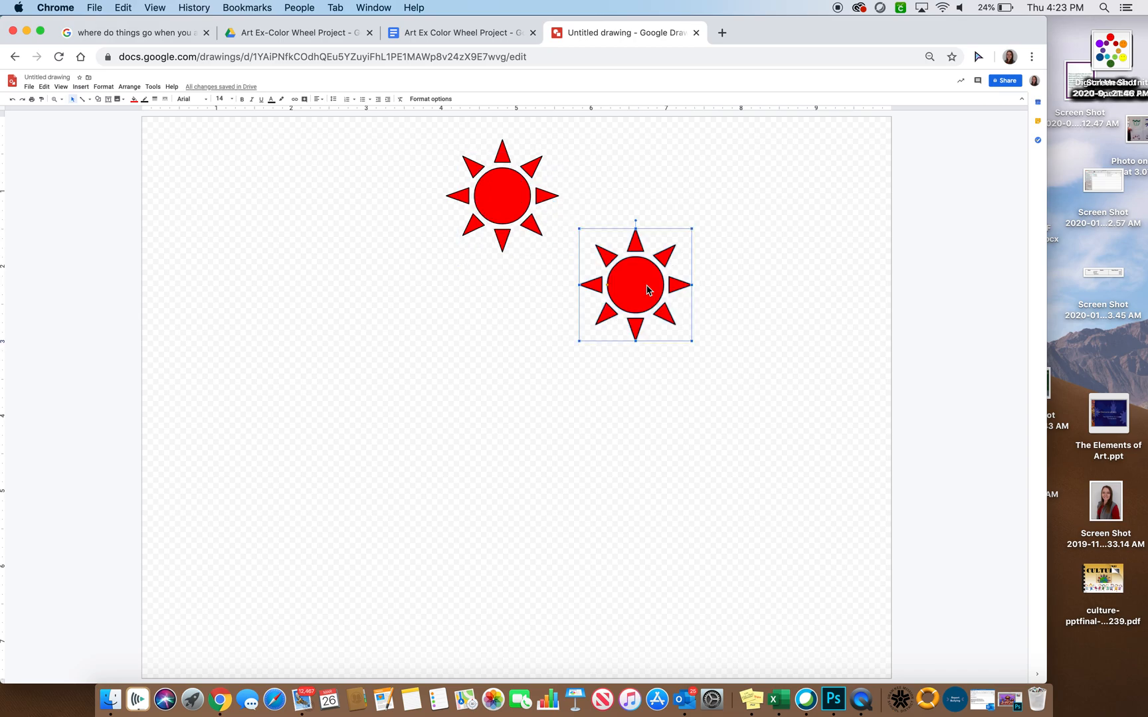
- Copy the second sun and place the pasted sun beneath it in the canvas's lower-right area
right_click(648, 289)
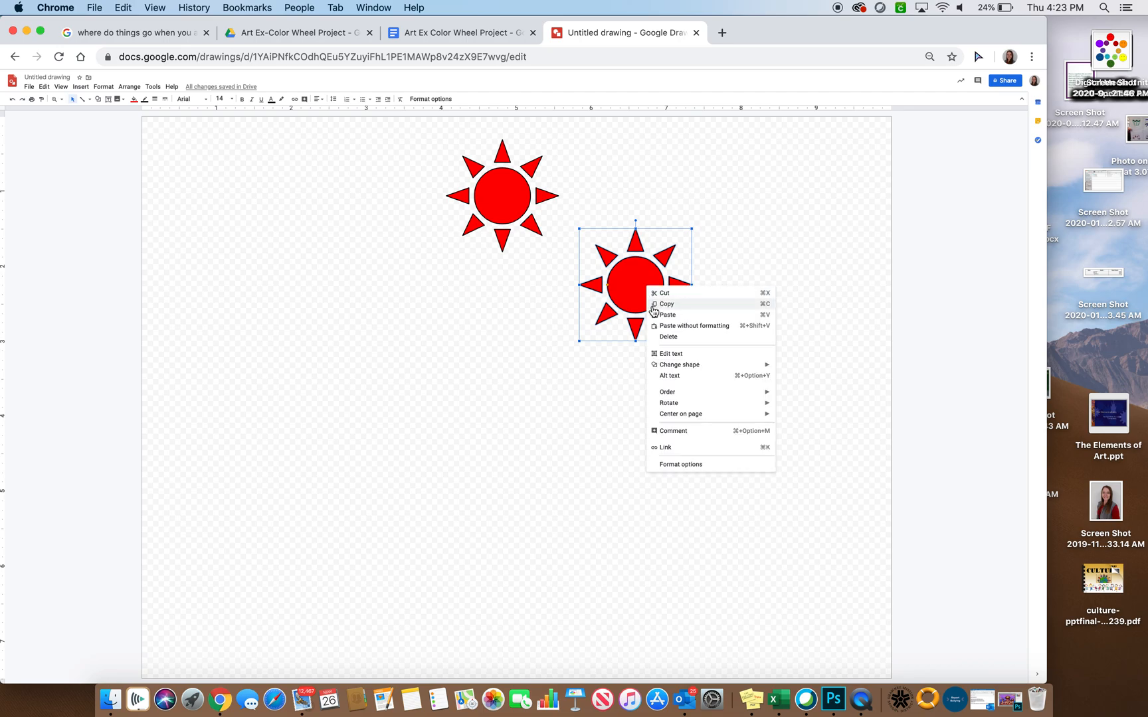
left_click(653, 304)
right_click(666, 404)
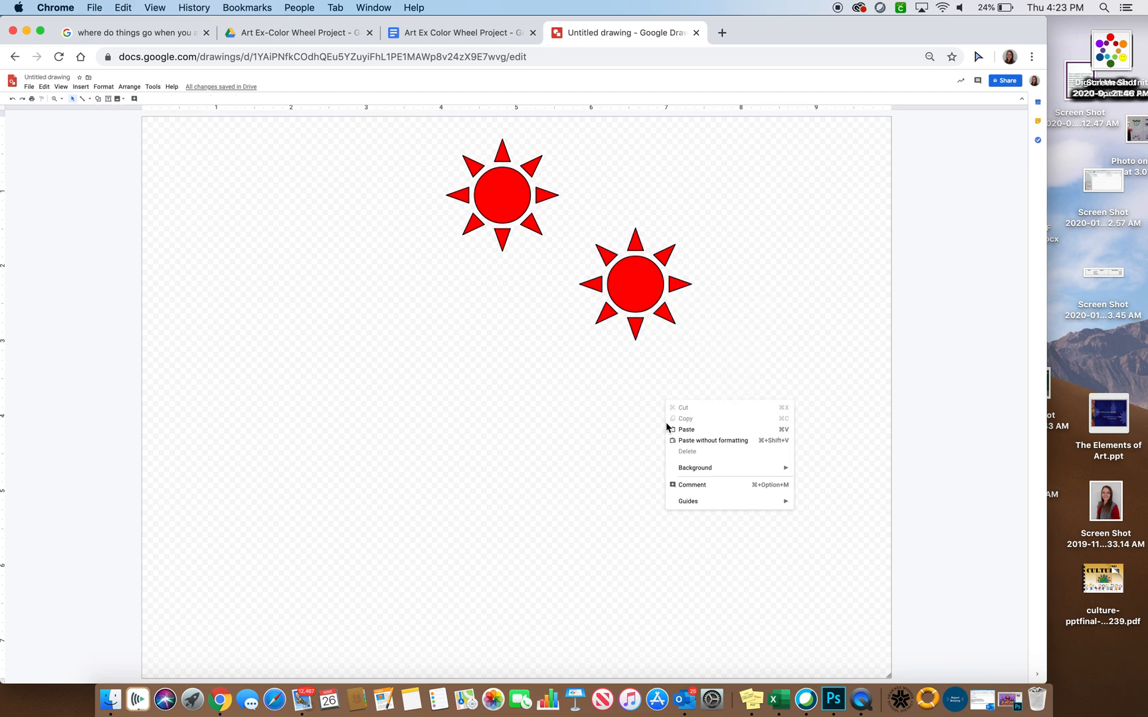
left_click(672, 429)
left_click_drag(657, 297, 663, 449)
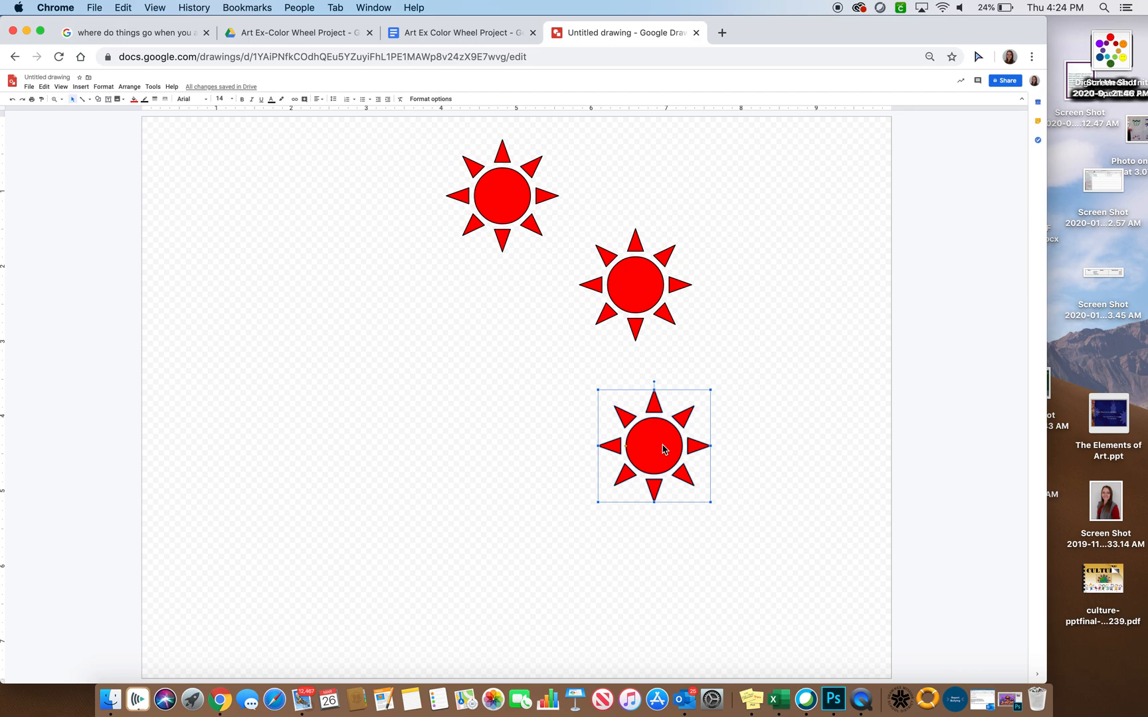
- Place a fourth red sun at the bottom centre and nudge the upper-right sun up and outward
left_click_drag(663, 446, 521, 503)
mouse_move(634, 279)
left_mouse_down()
mouse_move(624, 268)
mouse_move(642, 264)
left_mouse_up()
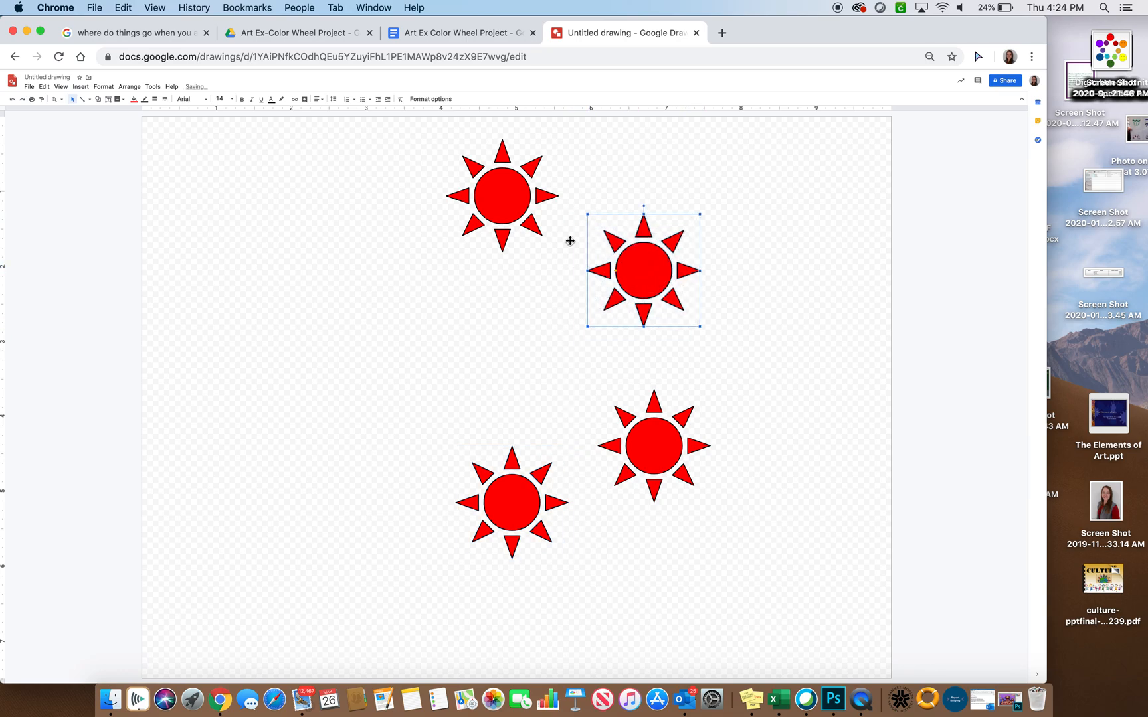
left_click_drag(521, 507, 522, 535)
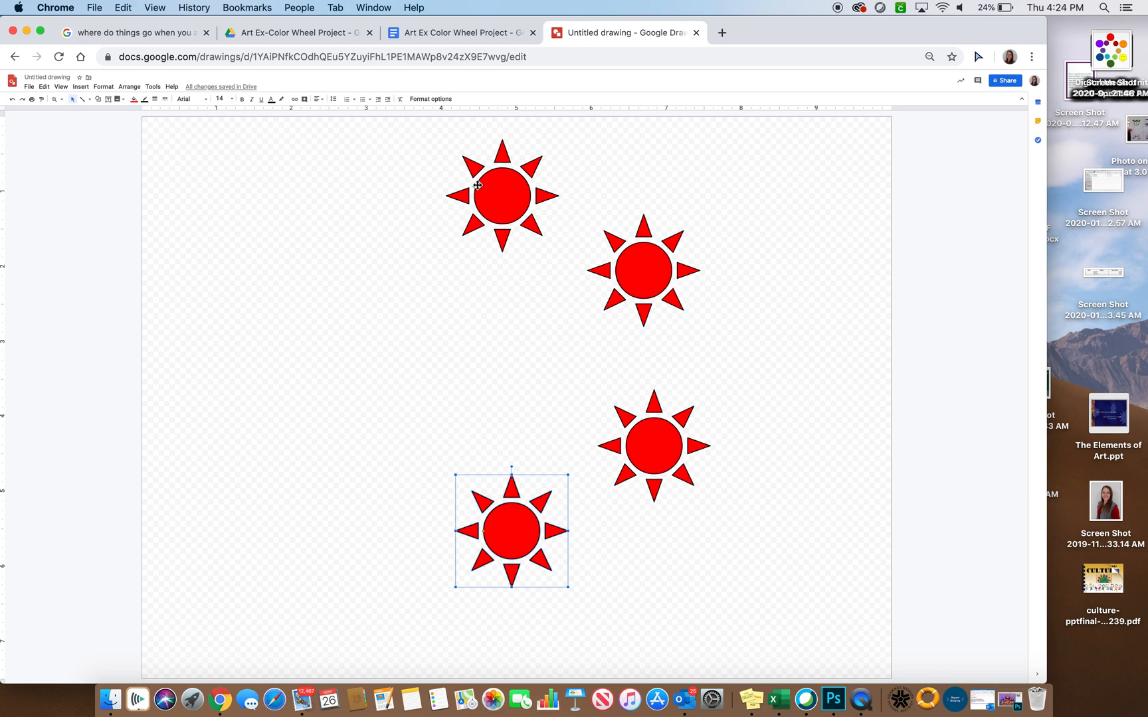
- Add two red sun copies on the canvas's left side and adjust the upper-right and top suns to form a ring
left_click_drag(515, 535, 368, 299)
left_click(649, 275)
left_click_drag(649, 275, 649, 297)
left_click(528, 211)
left_click_drag(528, 210, 544, 209)
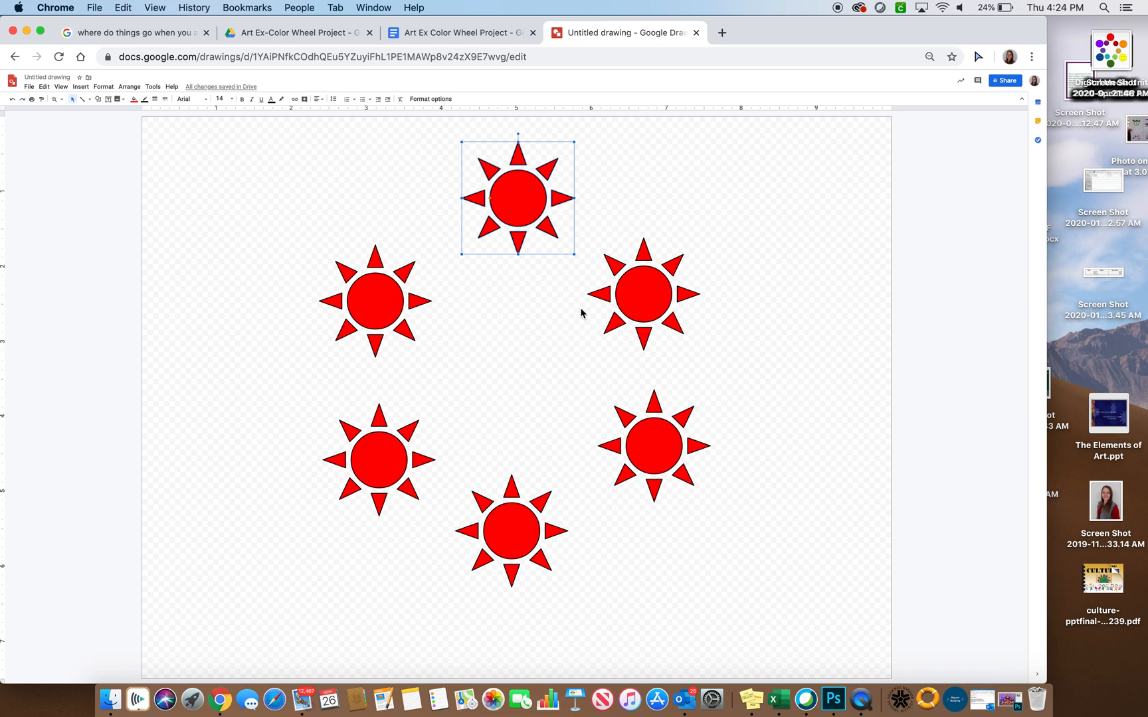
- Spread the six red suns outward into a wider, evenly spaced ring across the canvas
left_click(690, 459)
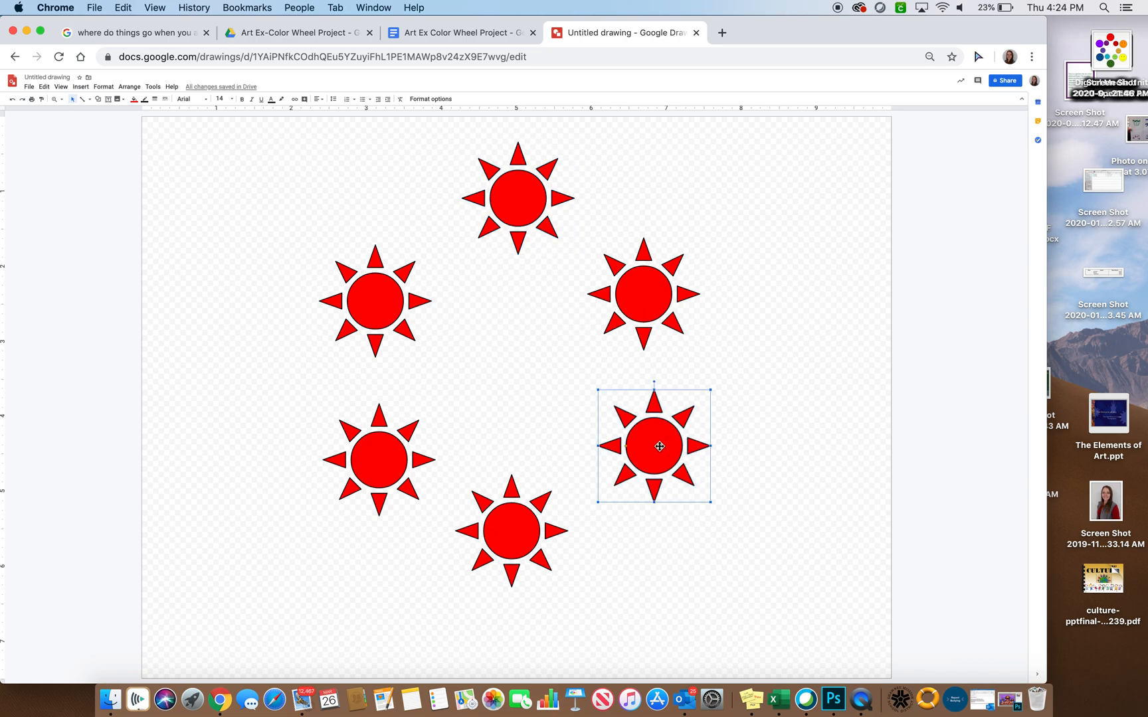
left_click_drag(659, 443, 711, 473)
left_click_drag(635, 290, 695, 281)
left_click_drag(366, 300, 323, 297)
left_click_drag(516, 522, 539, 563)
left_click_drag(394, 461, 371, 498)
left_click_drag(545, 573, 545, 593)
left_click(712, 499)
left_click_drag(712, 498, 710, 525)
left_click_drag(708, 298, 726, 309)
left_click(536, 211)
left_click_drag(519, 205, 535, 203)
left_click(688, 287)
left_click_drag(704, 287, 710, 293)
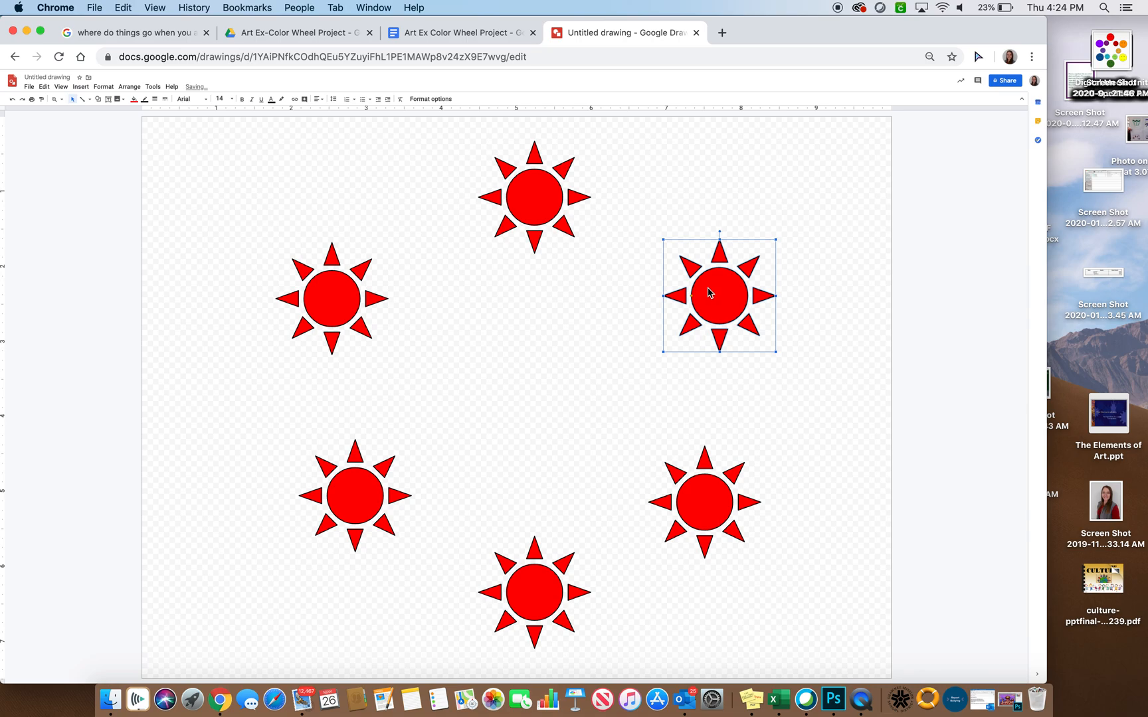
- Fill the upper-right sun with orange and the lower-right sun with yellow
left_click(134, 99)
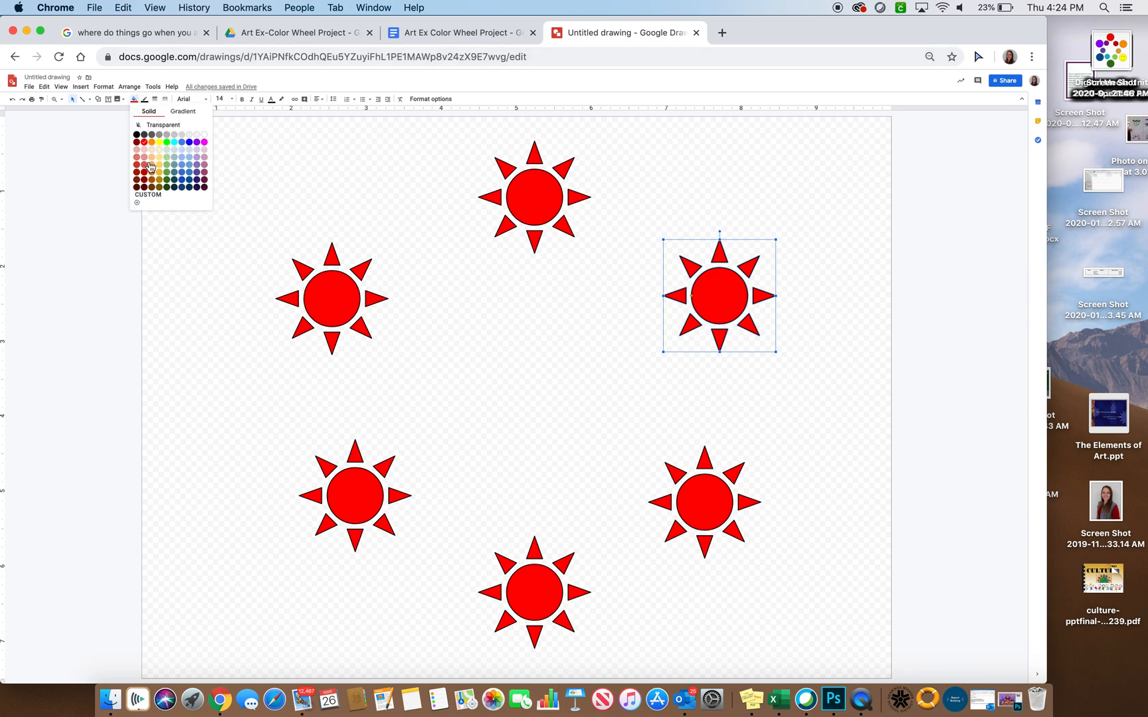
left_click(151, 142)
left_click(701, 504)
left_click(134, 101)
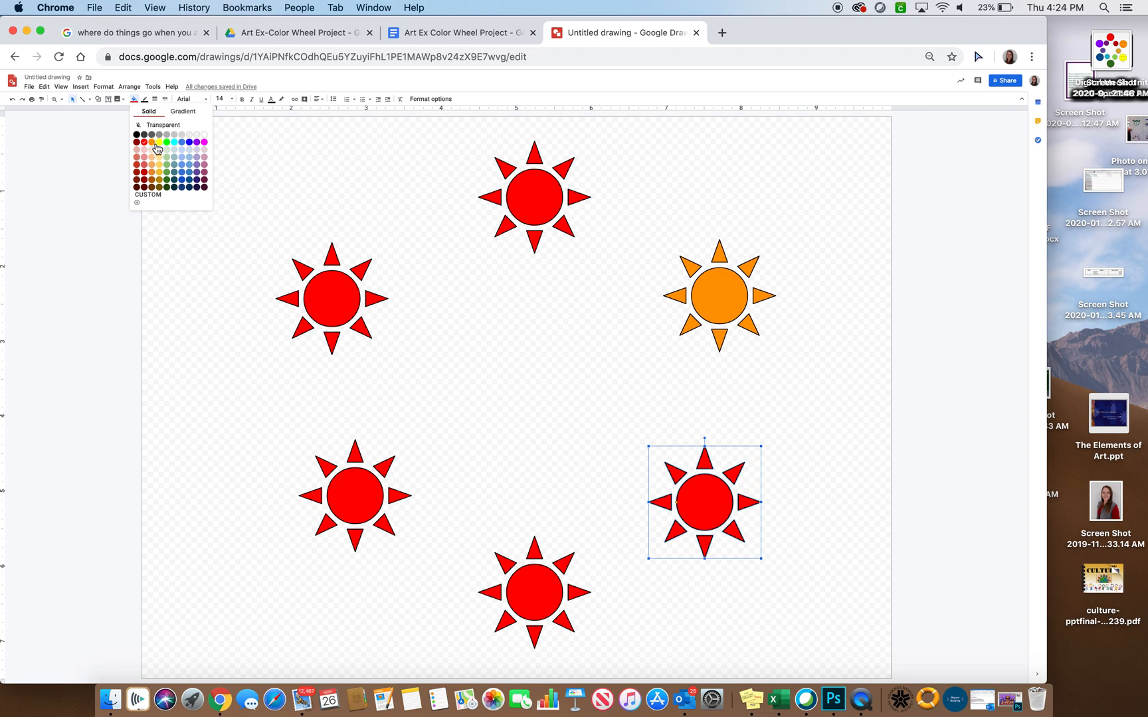
left_click(152, 143)
left_click(535, 576)
left_click(719, 501)
left_click(134, 100)
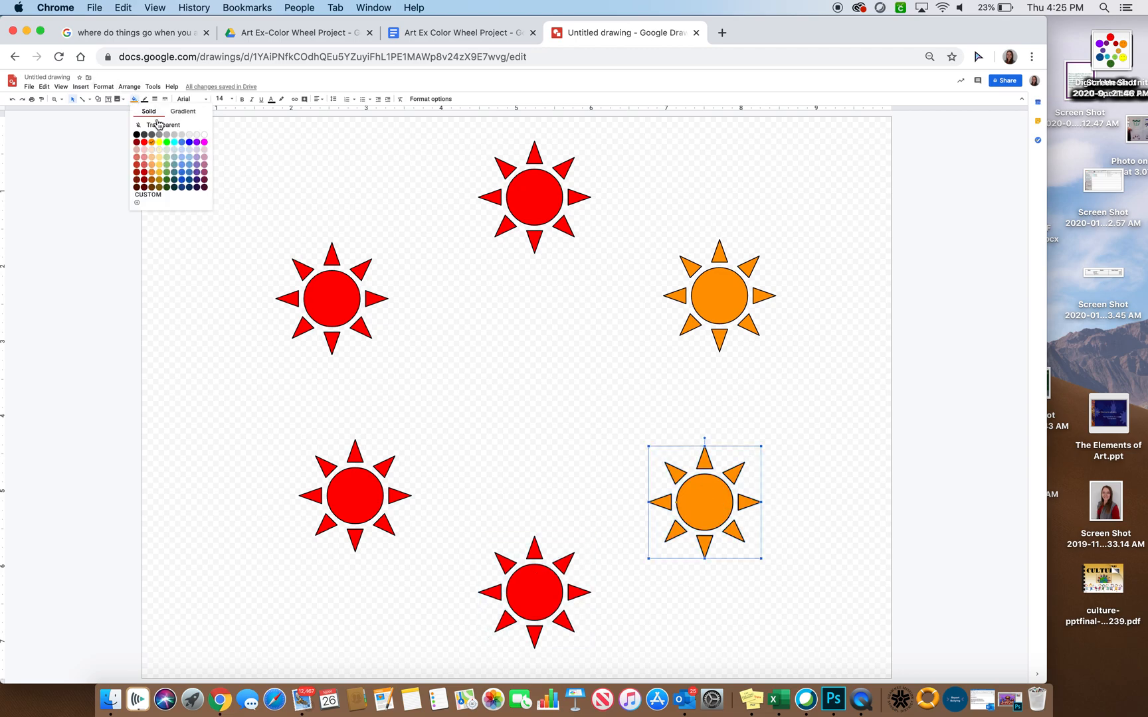
left_click(159, 143)
- Fill the bottom sun with dark green 1 and the lower-left sun with cornflower blue
left_click(490, 562)
left_click(522, 586)
left_click(135, 100)
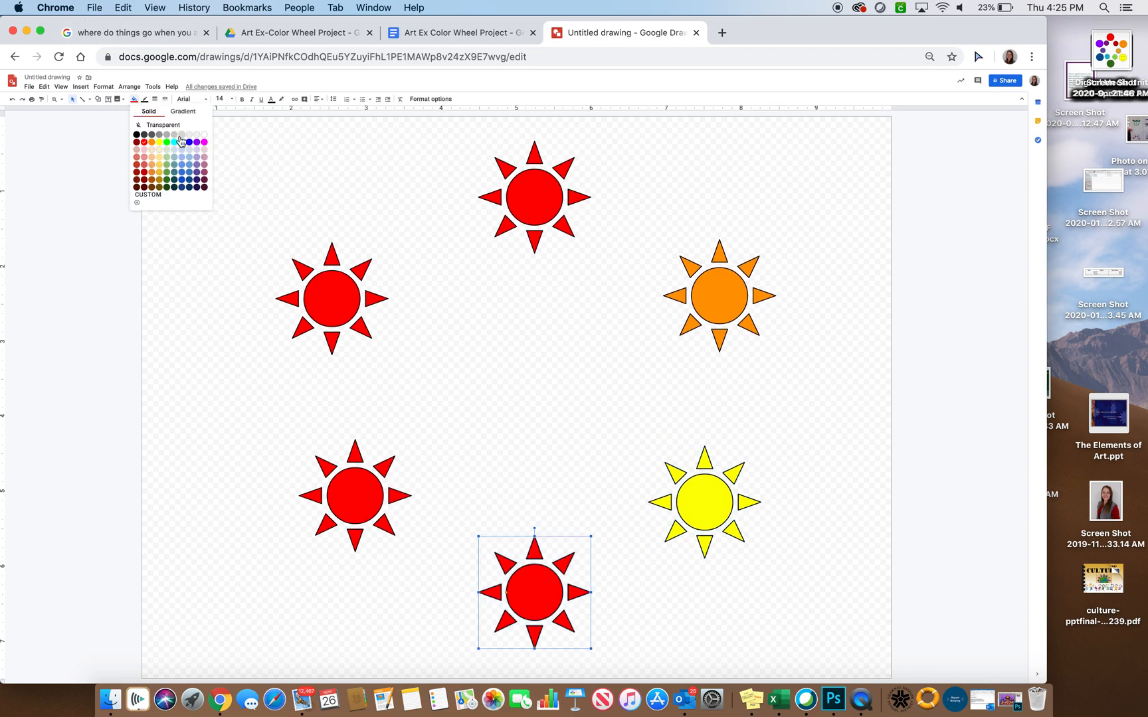
left_click(166, 174)
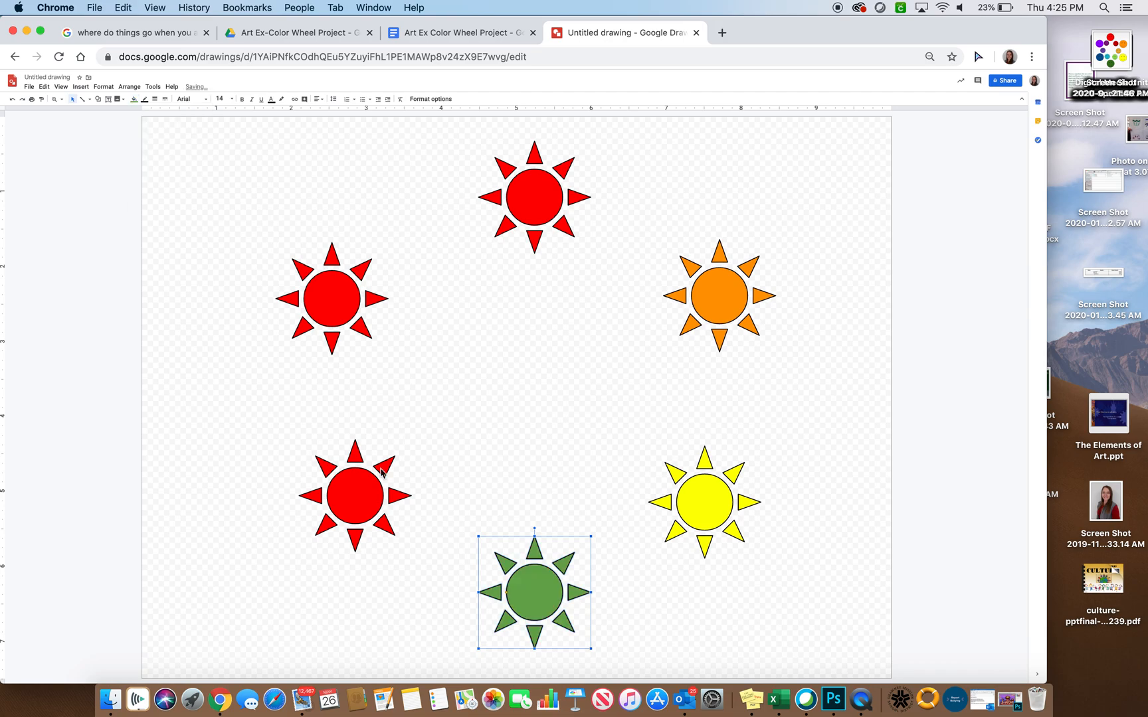
left_click(382, 473)
left_click(133, 100)
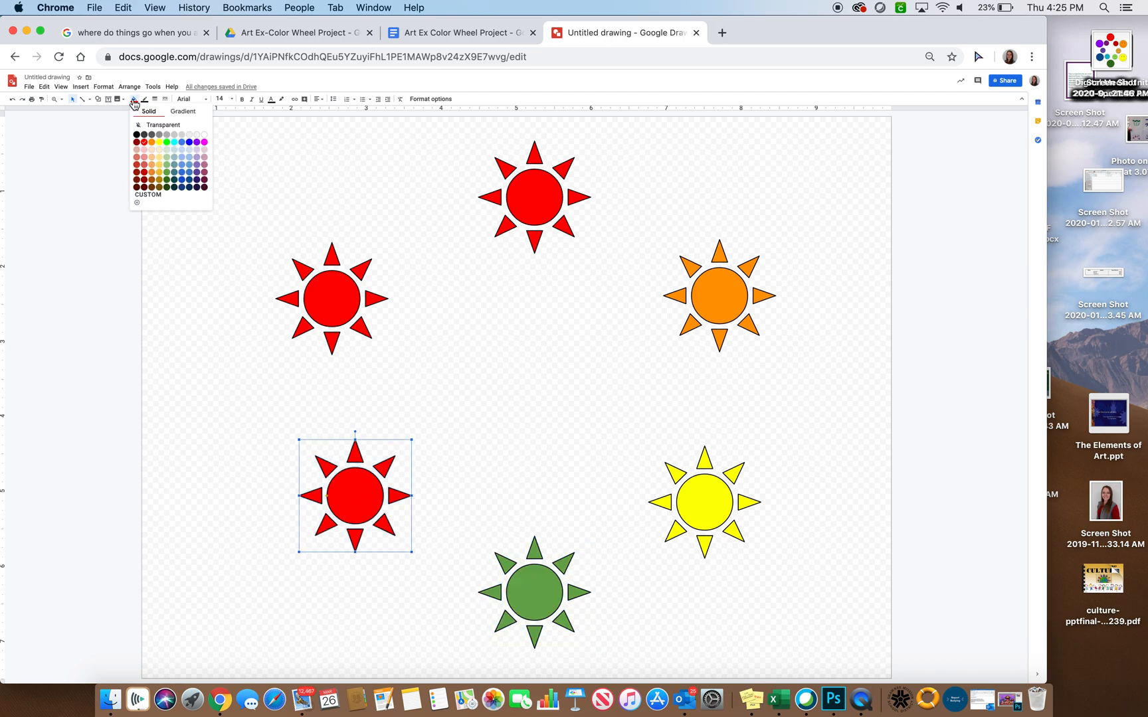
left_click(181, 144)
- Fill the upper-left sun with purple and clear the selection
left_click(328, 279)
left_click(134, 100)
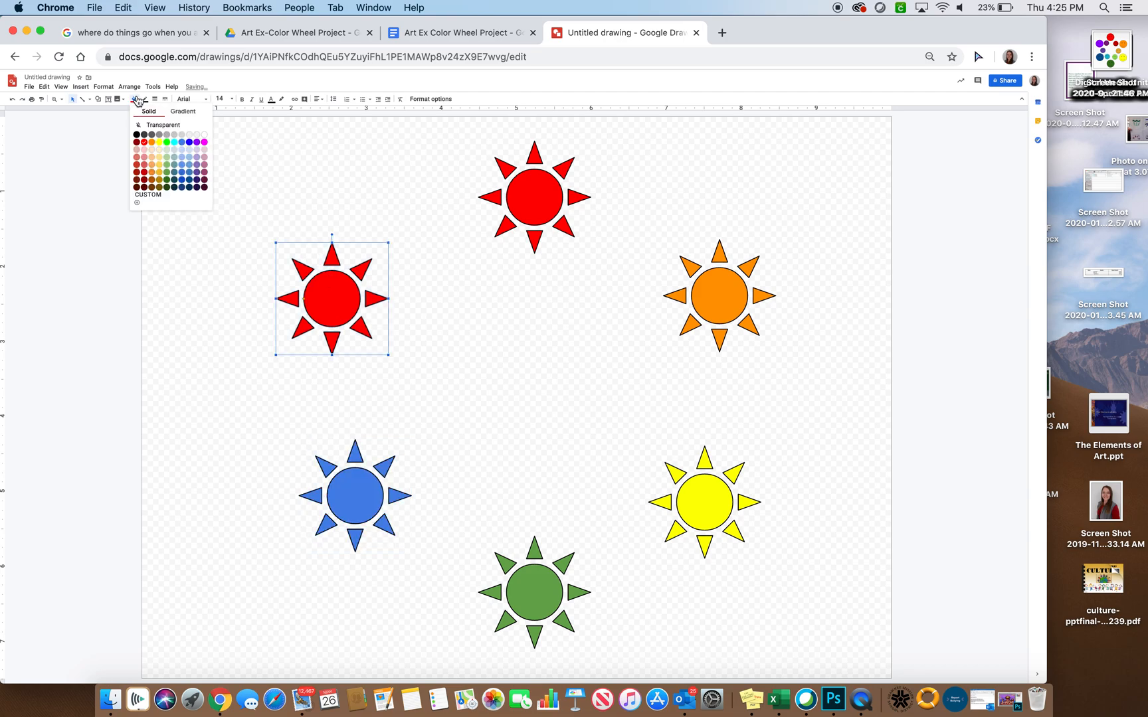
left_click(197, 142)
left_click(534, 351)
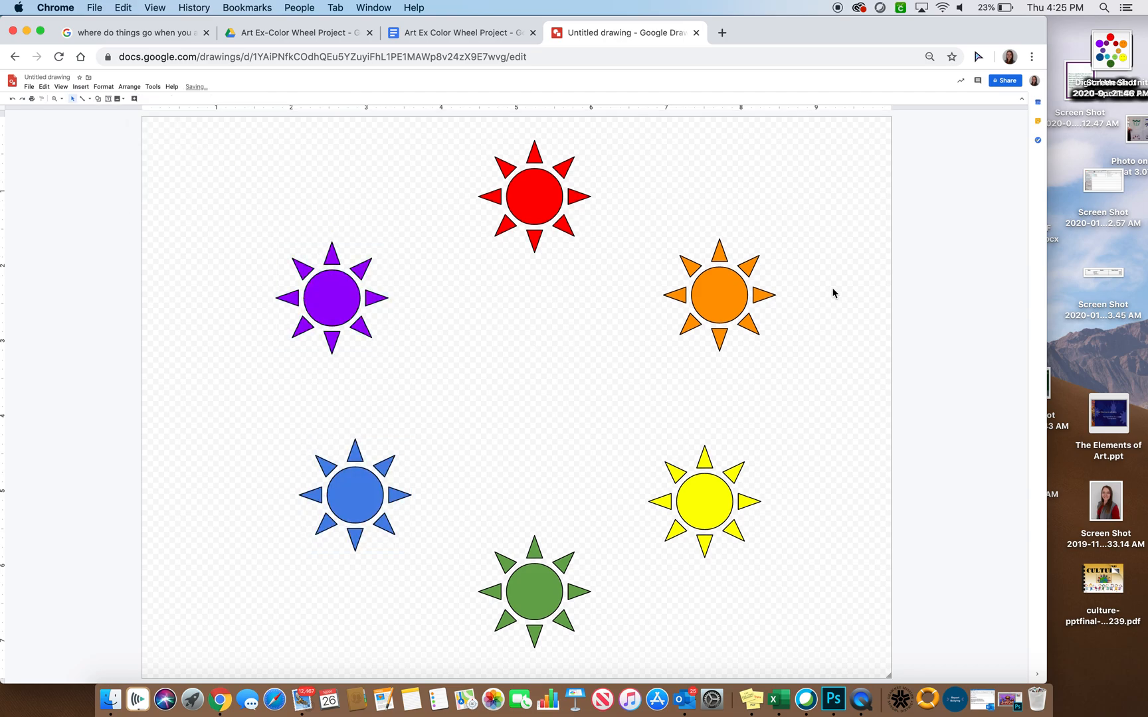
- Place a copy of the orange sun between the red and orange suns and shrink it to about 0.9 inches wide
left_click_drag(742, 294, 706, 305)
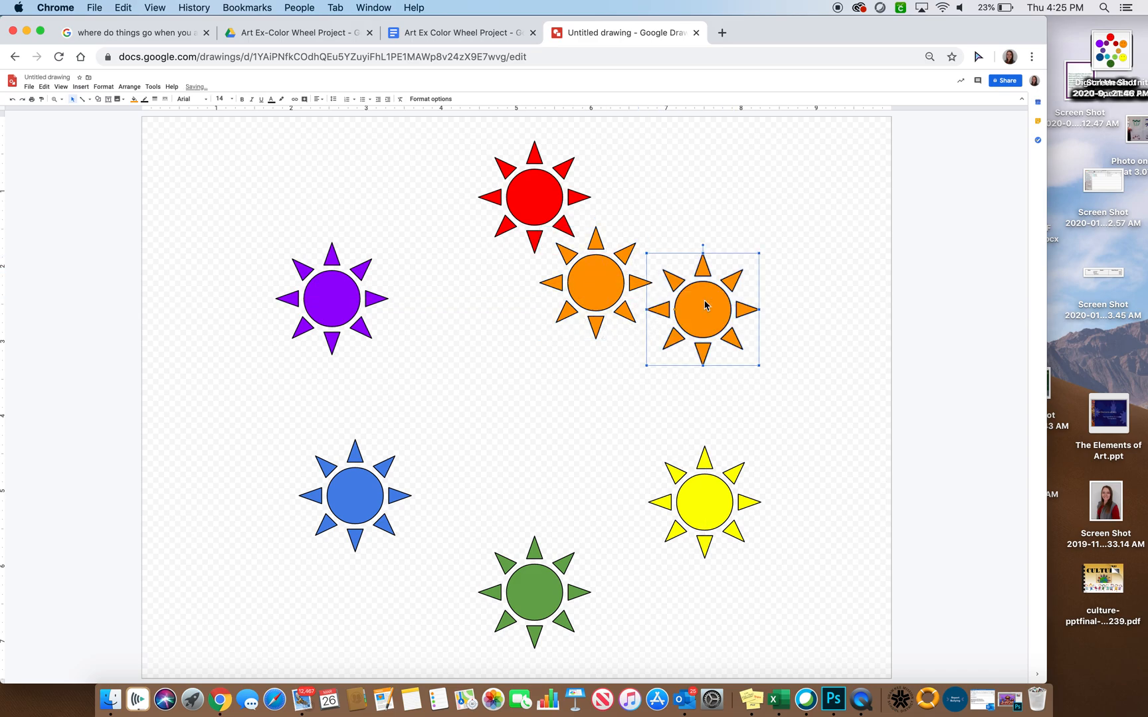
left_click(609, 279)
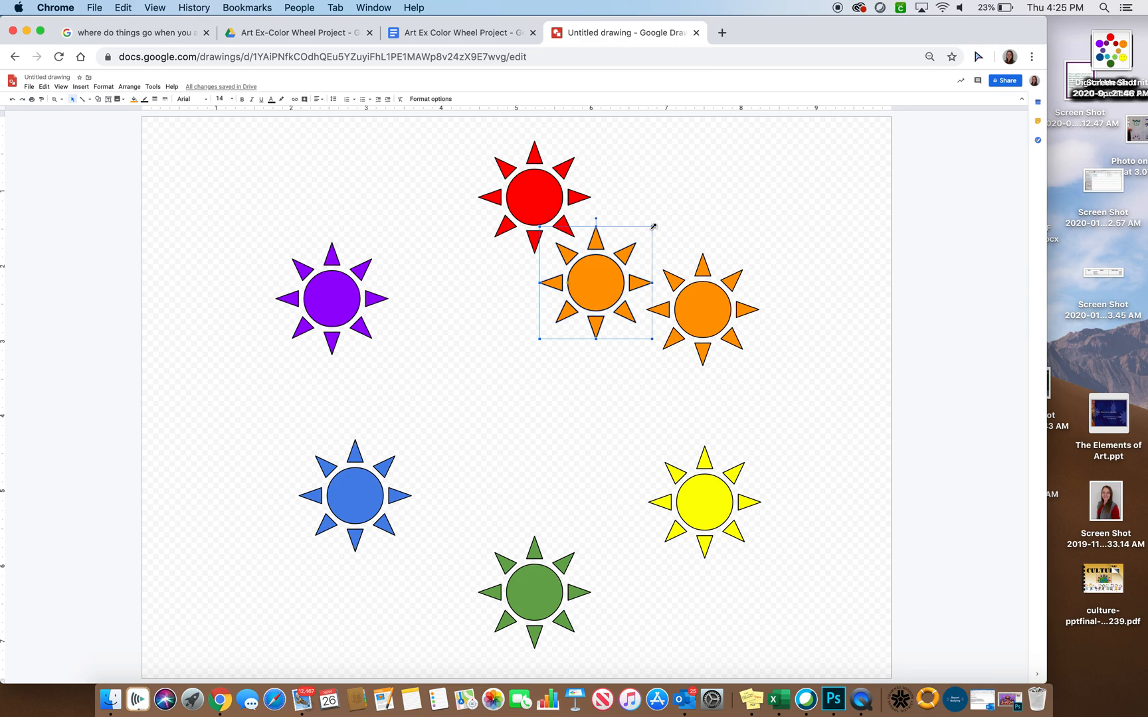
left_click_drag(653, 228, 602, 299)
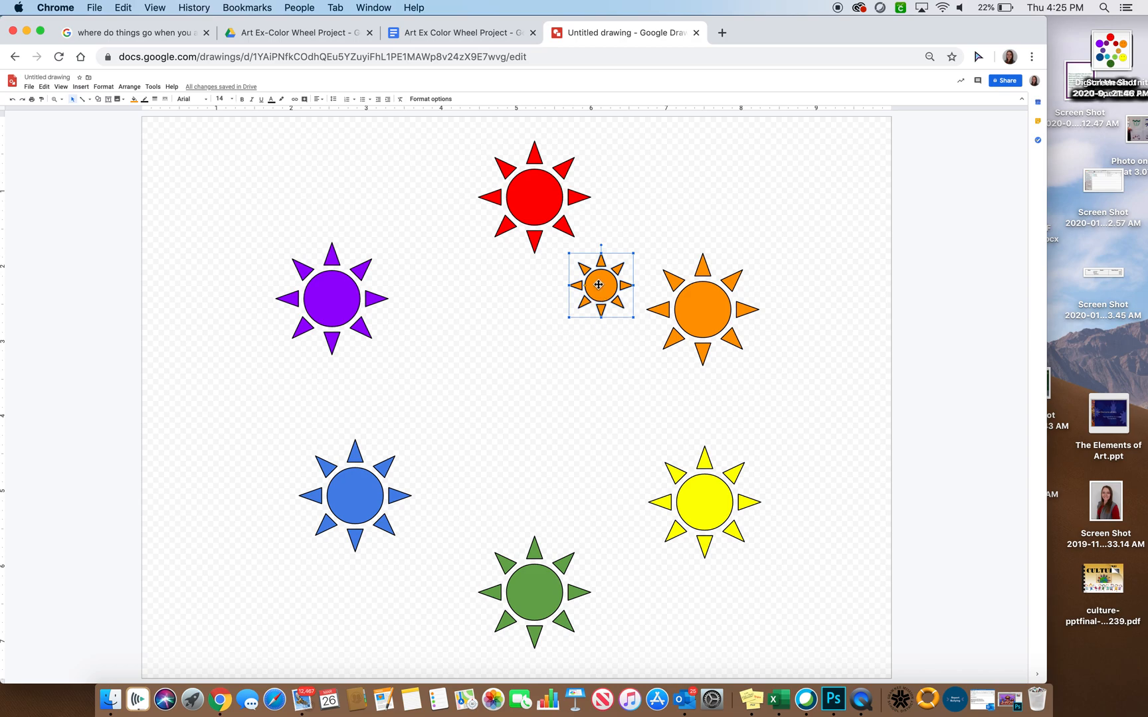
- Place copies of the small orange sun in the remaining gaps and nudge the purple sun and its neighbouring small sun inward
left_click_drag(598, 285, 377, 404)
left_click_drag(378, 401, 446, 266)
left_click_drag(345, 293, 356, 283)
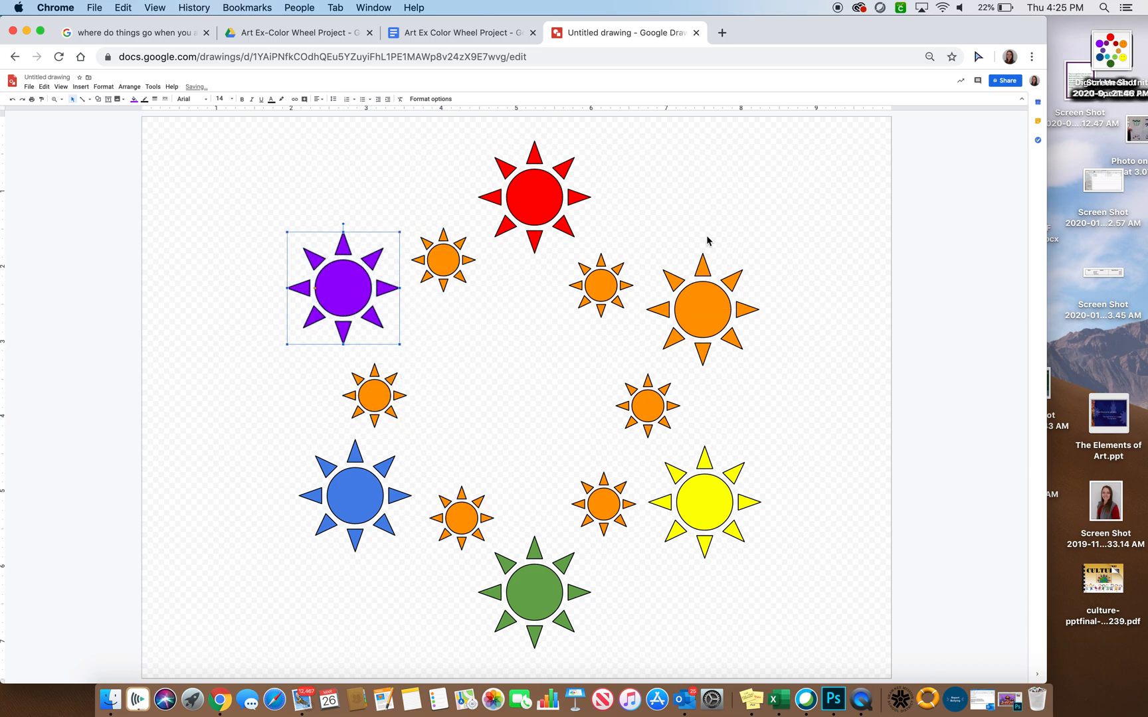
left_click(606, 285)
left_click_drag(444, 264, 453, 273)
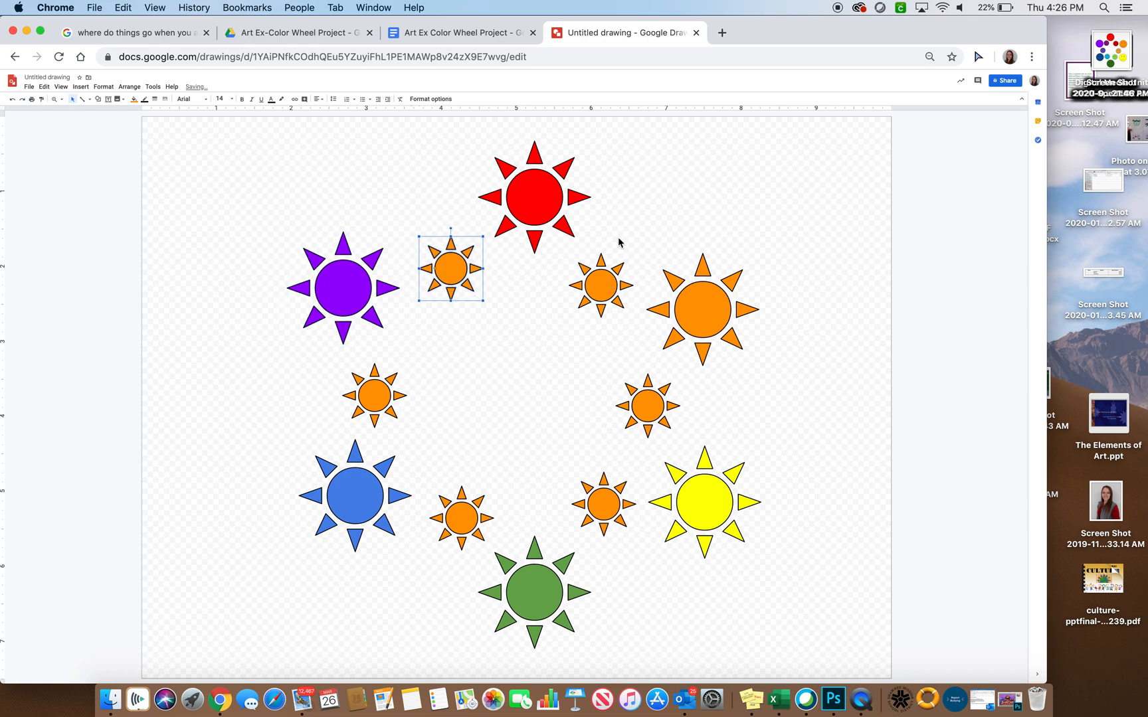
left_click(690, 204)
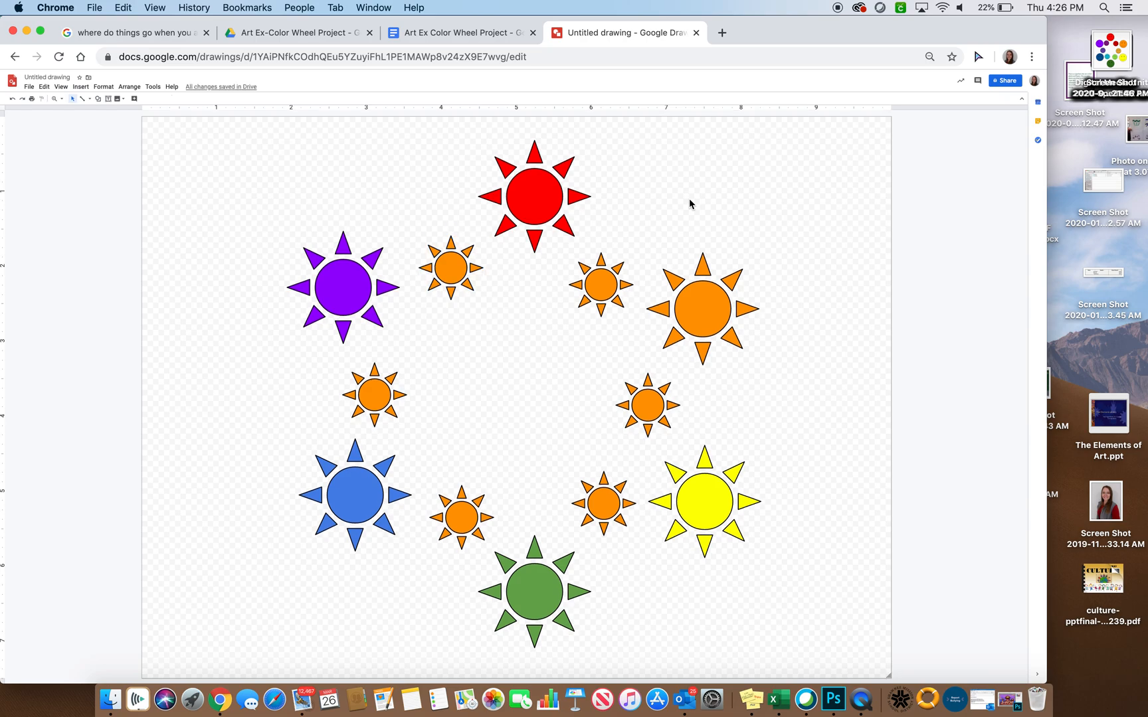
- Try dark orange 1, dark yellow 1 and dark red 1 as fills for the small sun between the red and orange suns
left_click(596, 291)
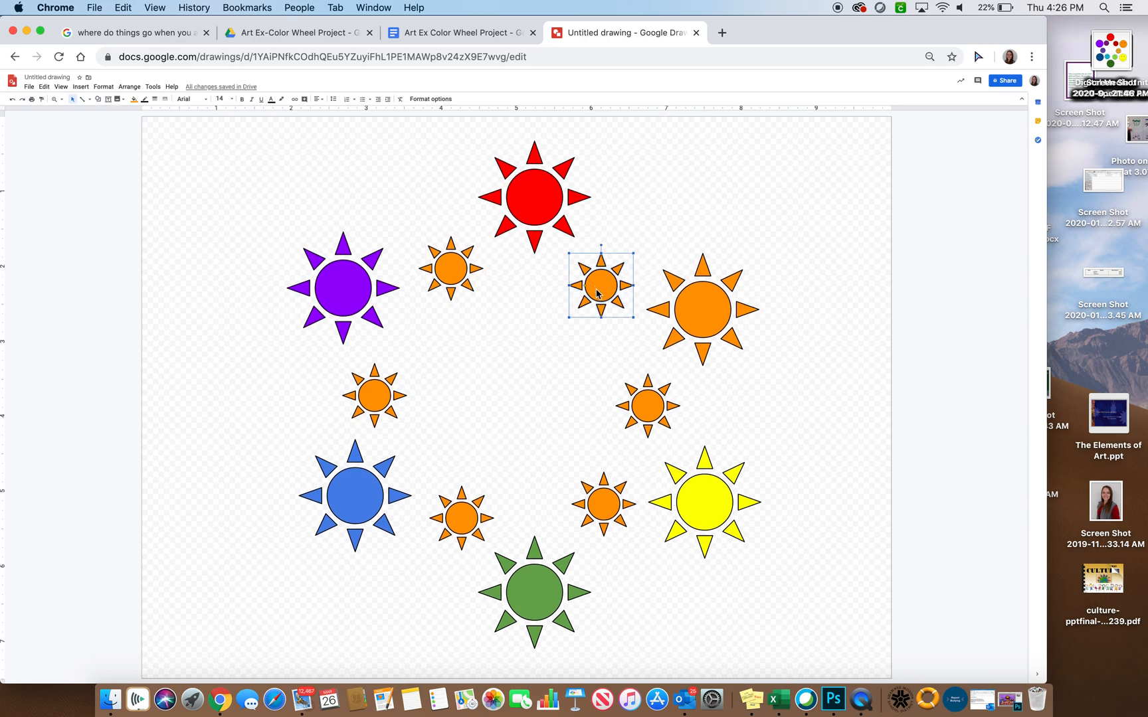
left_click(134, 100)
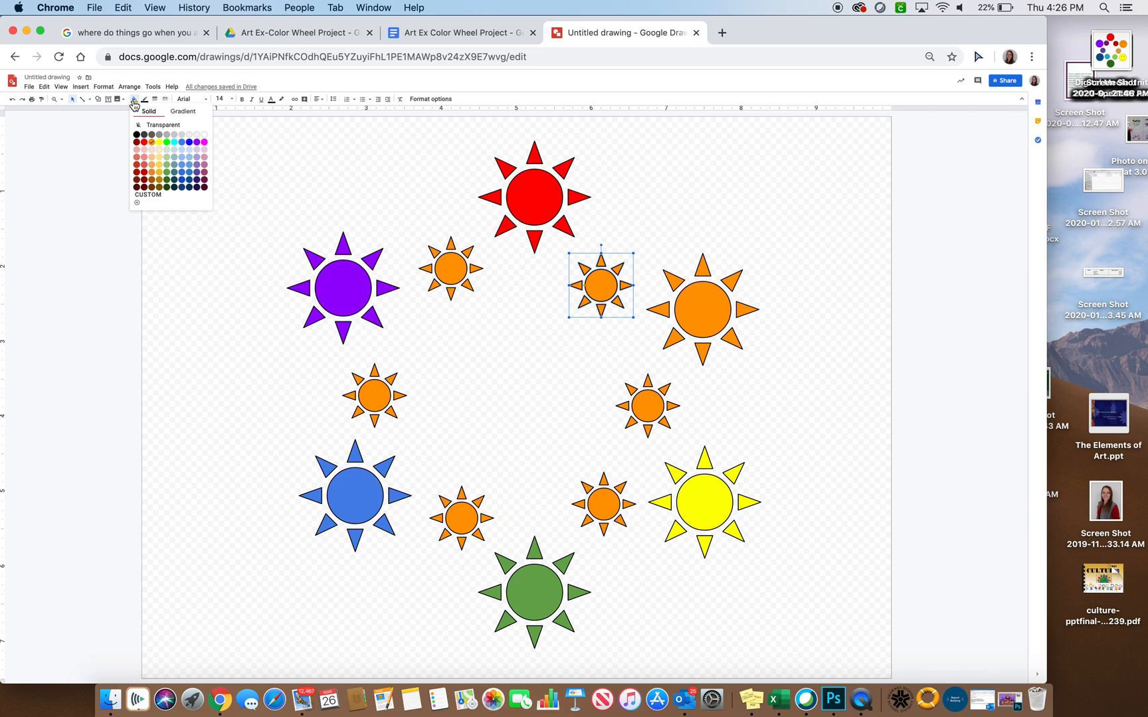
left_click(152, 174)
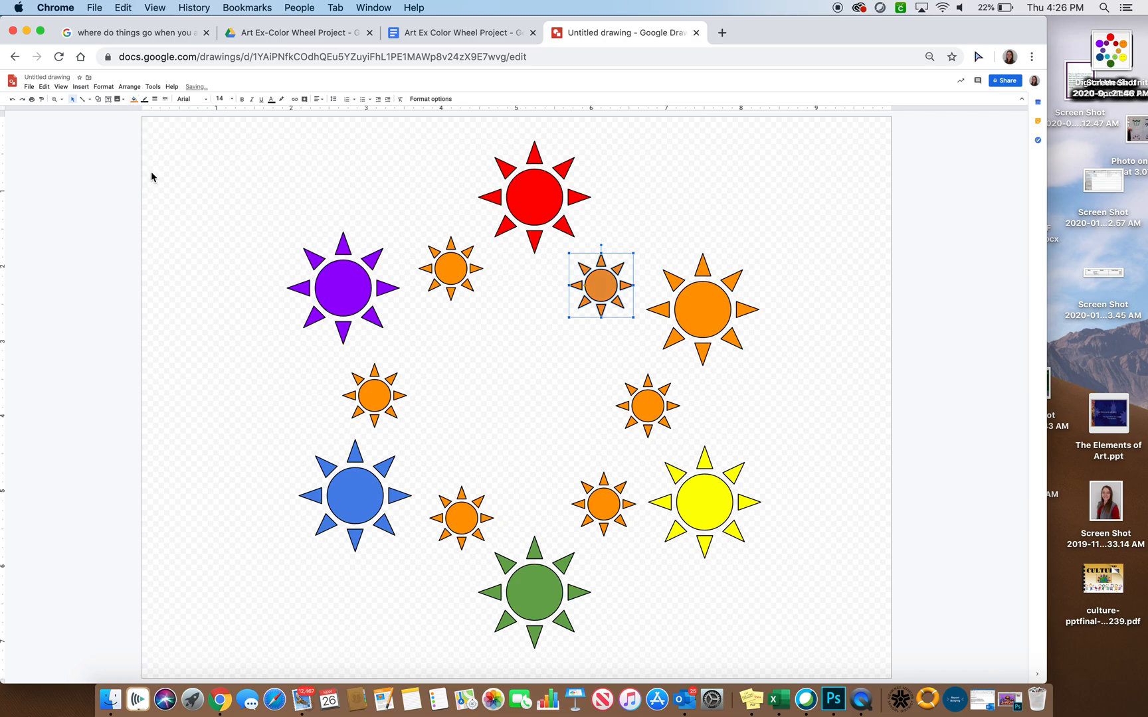
left_click(133, 100)
left_click(159, 174)
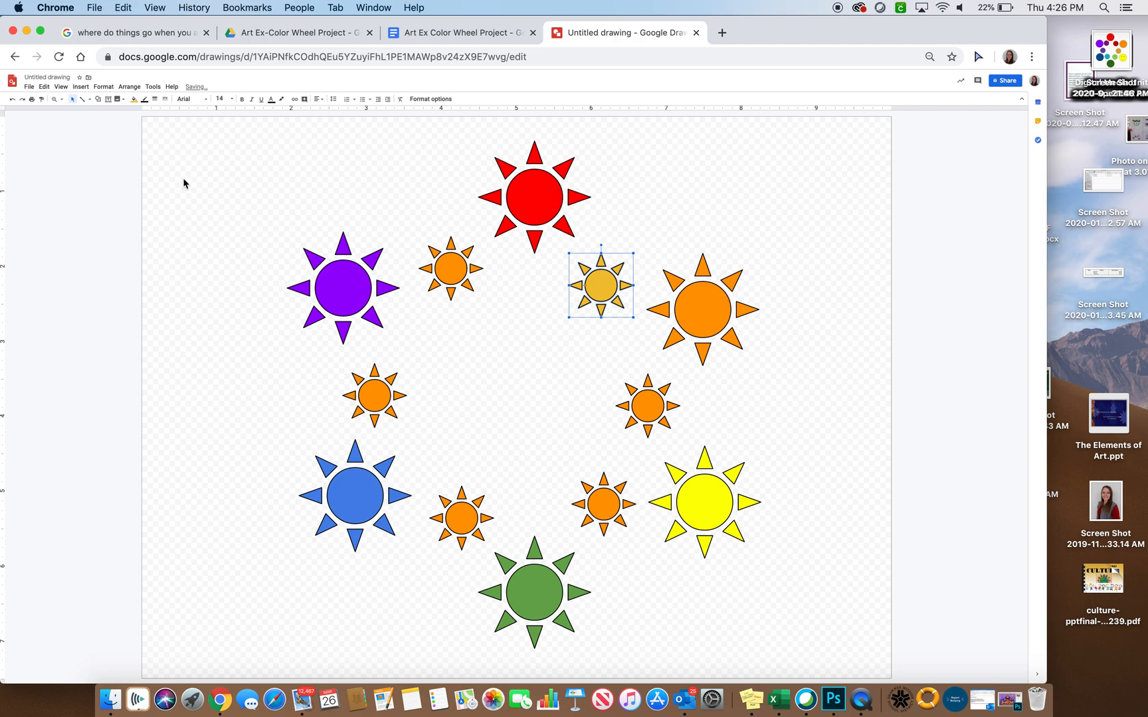
left_click(133, 100)
left_click(146, 176)
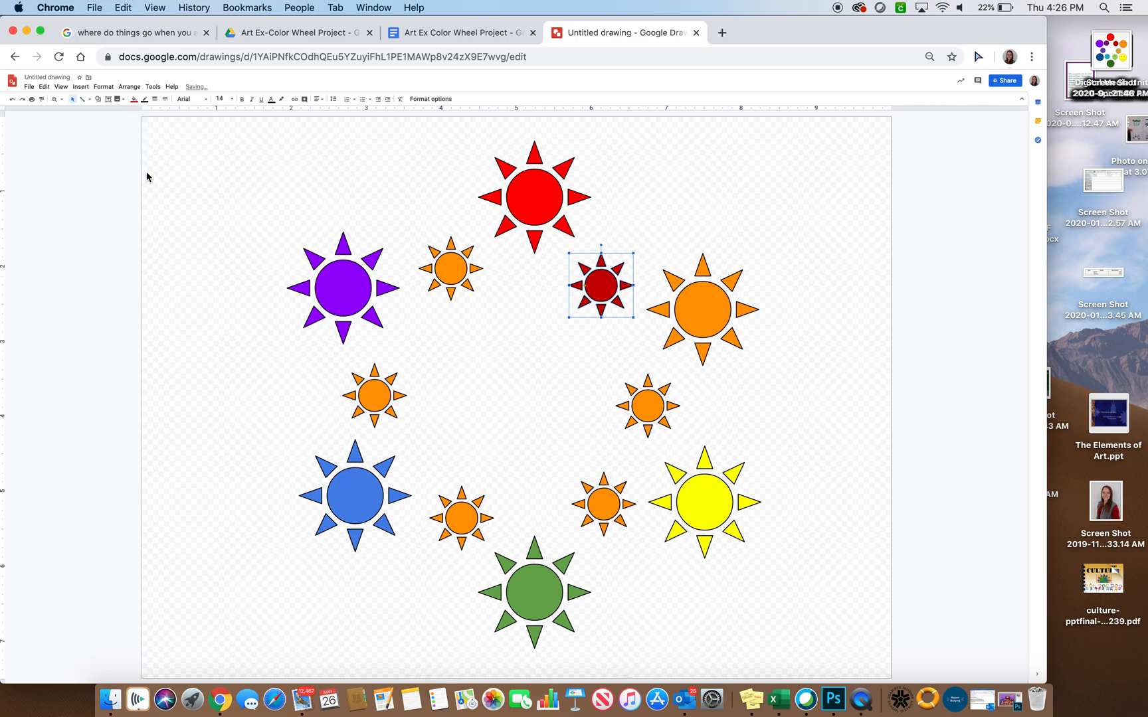
- Fill the small sun between the red and orange suns with red, shifted to the custom red-orange #ff5e00
left_click(133, 100)
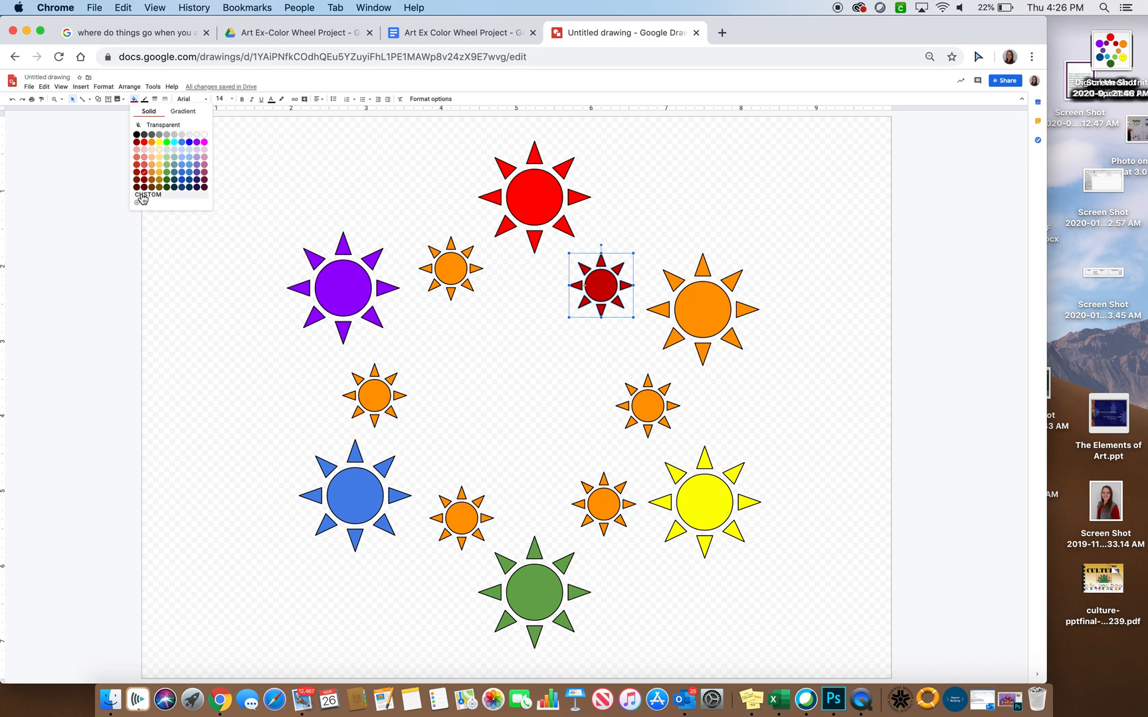
left_click(144, 142)
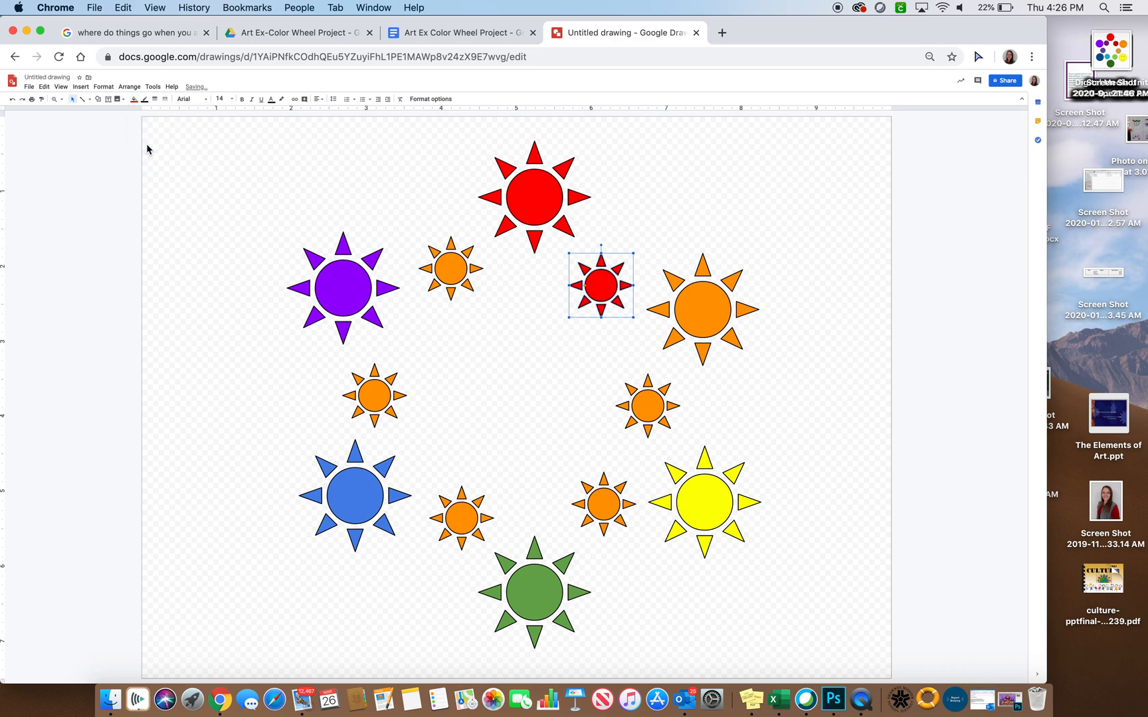
left_click(133, 99)
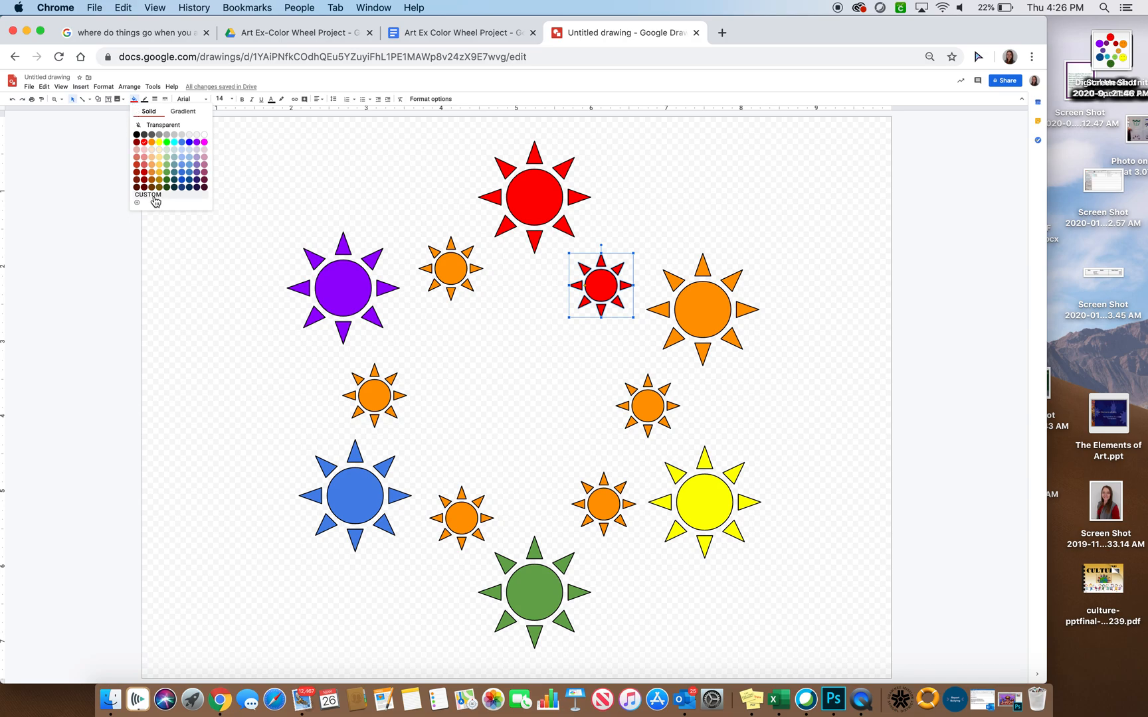
left_click(155, 200)
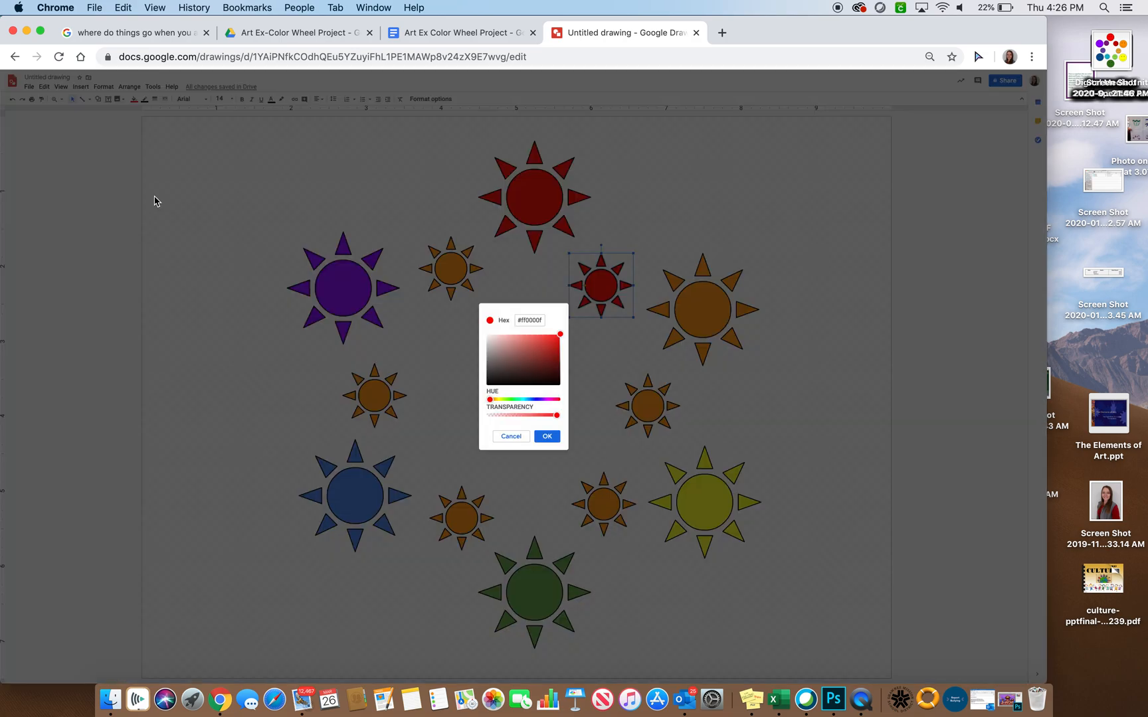
left_click(493, 400)
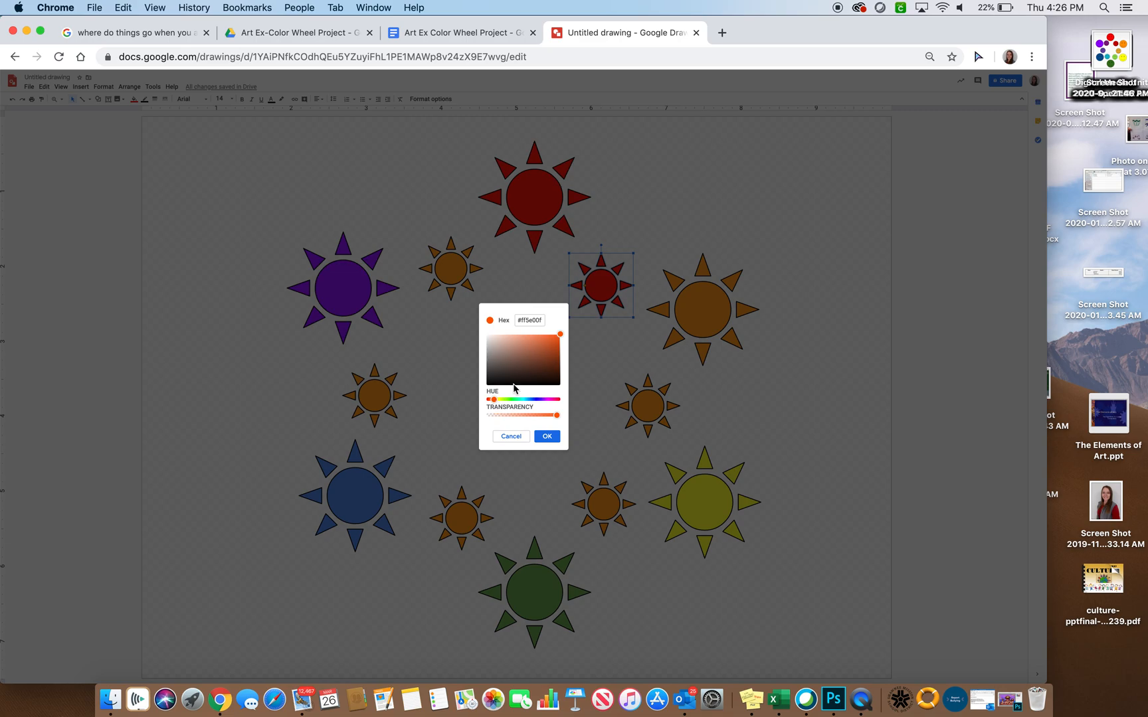
left_click(547, 437)
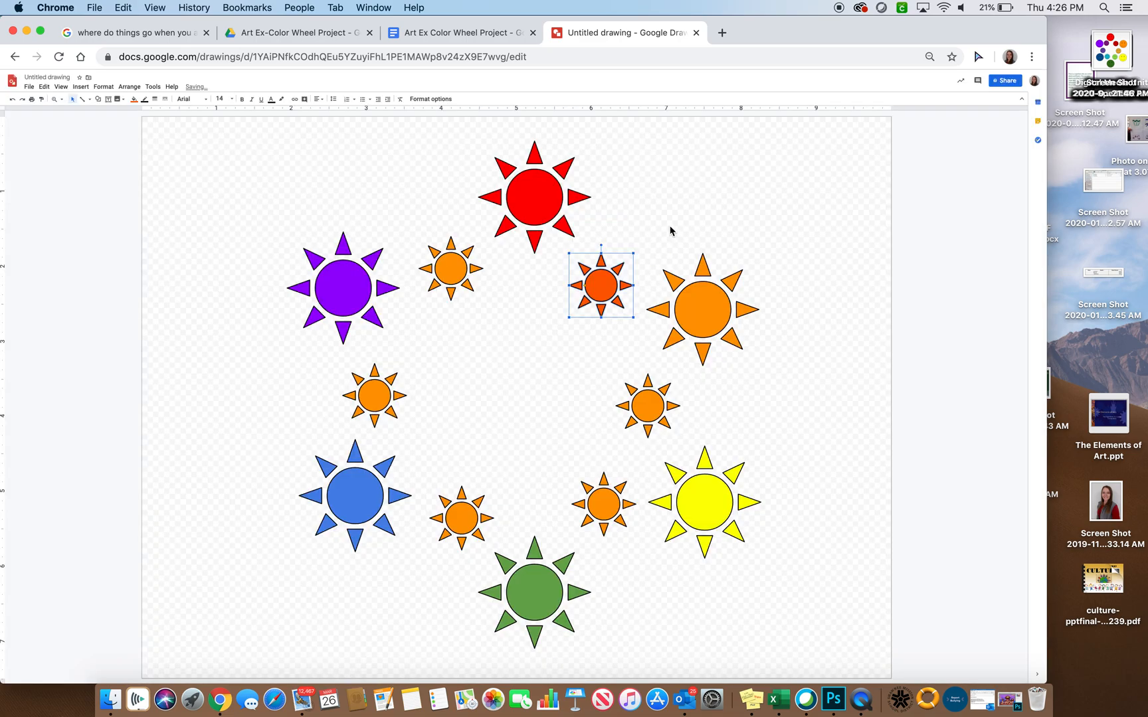
- Fill the small sun between the orange and yellow suns with yellow, shifted to a slightly more orange custom hue
left_click(645, 404)
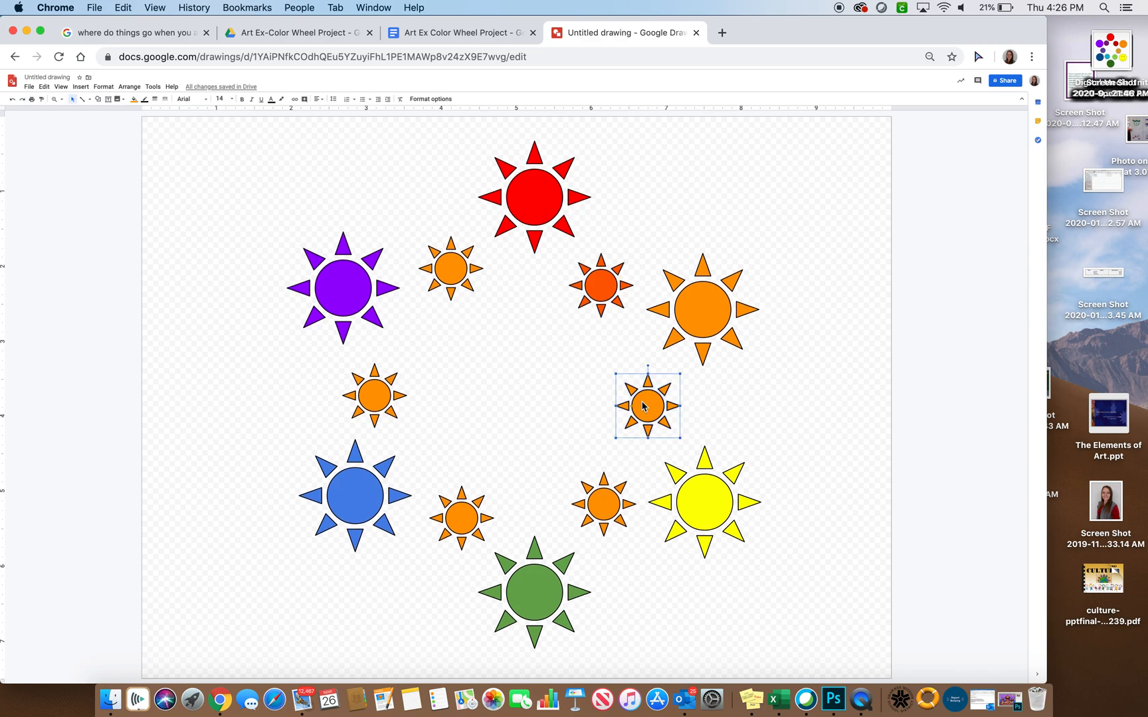
left_click(134, 99)
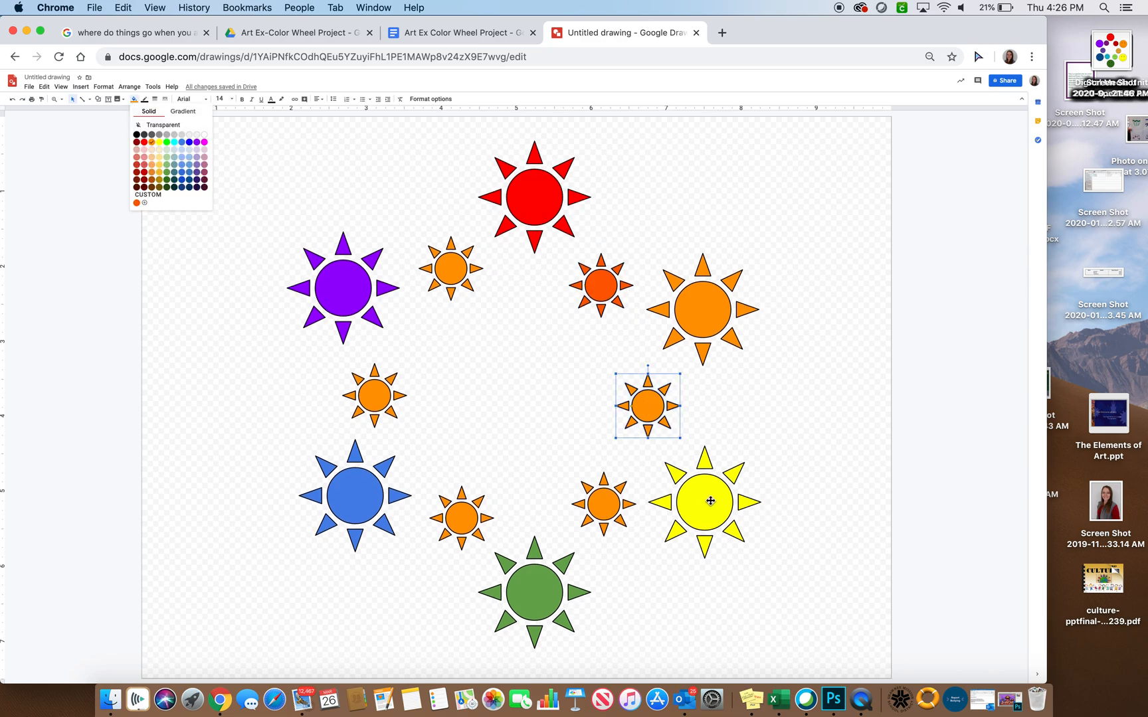
left_click(159, 143)
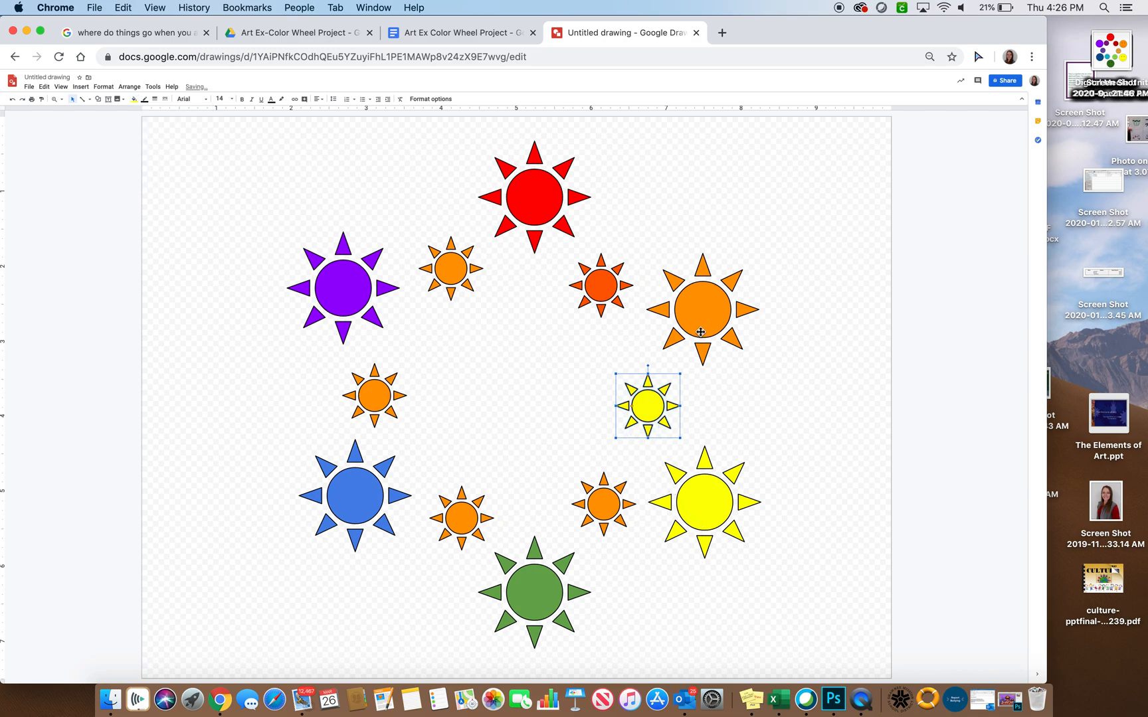
left_click(134, 100)
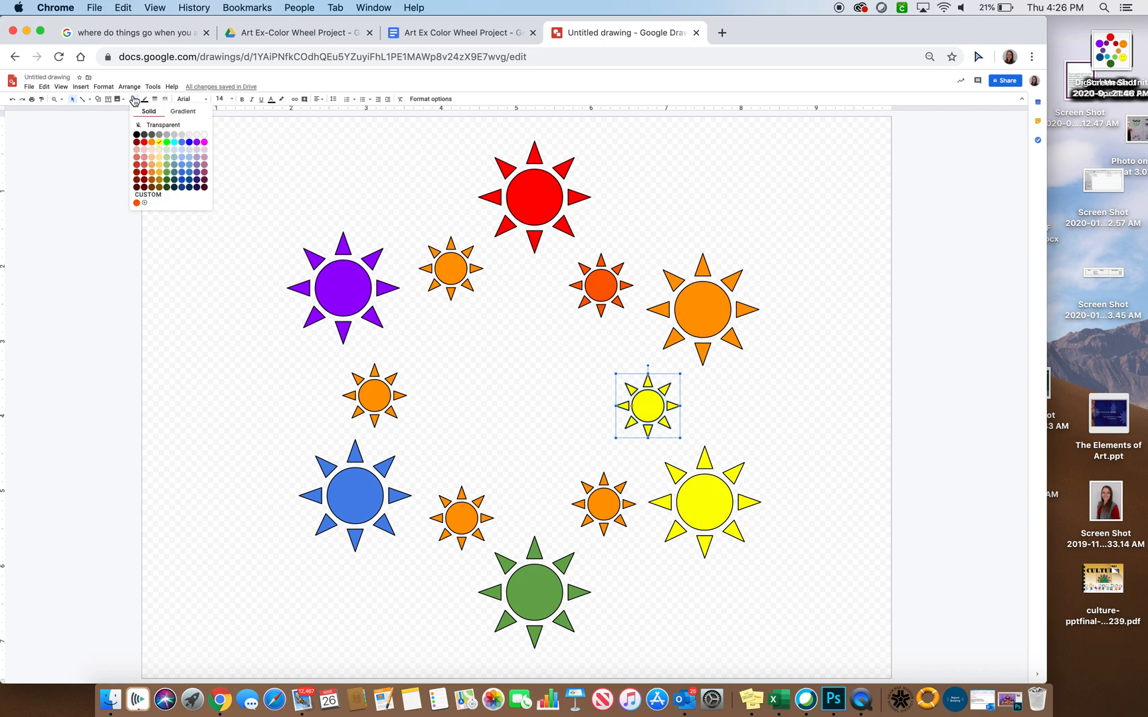
left_click(145, 199)
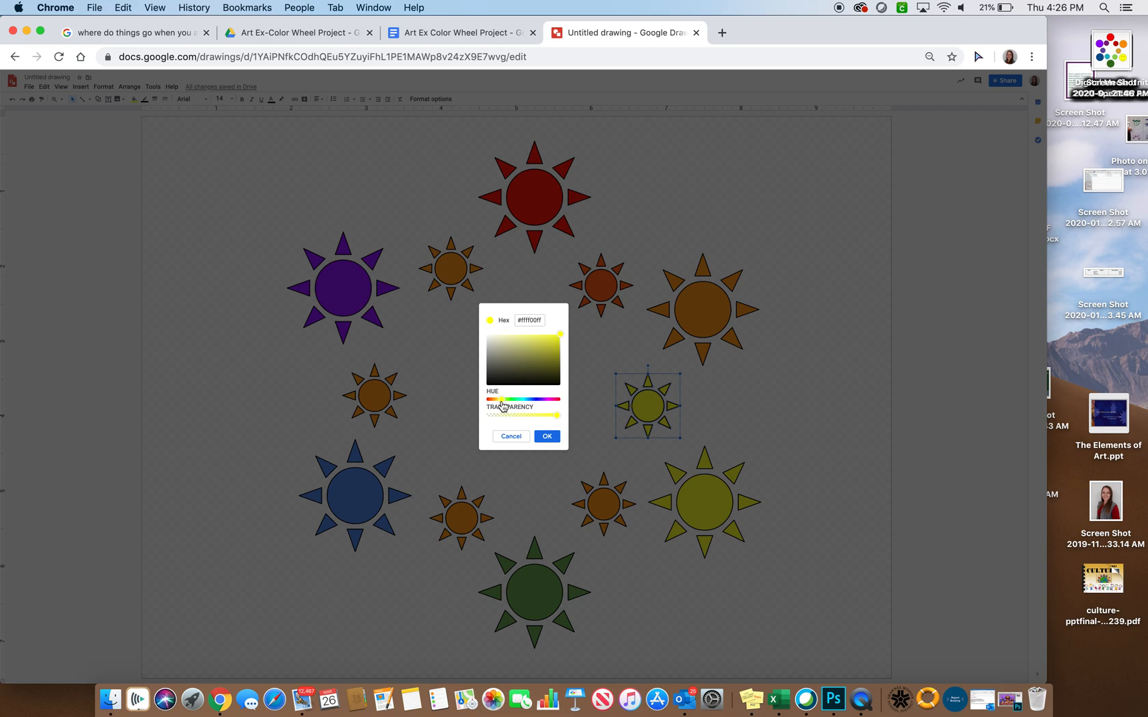
left_click_drag(501, 405, 500, 405)
left_click(547, 437)
left_click(570, 434)
left_click(657, 425)
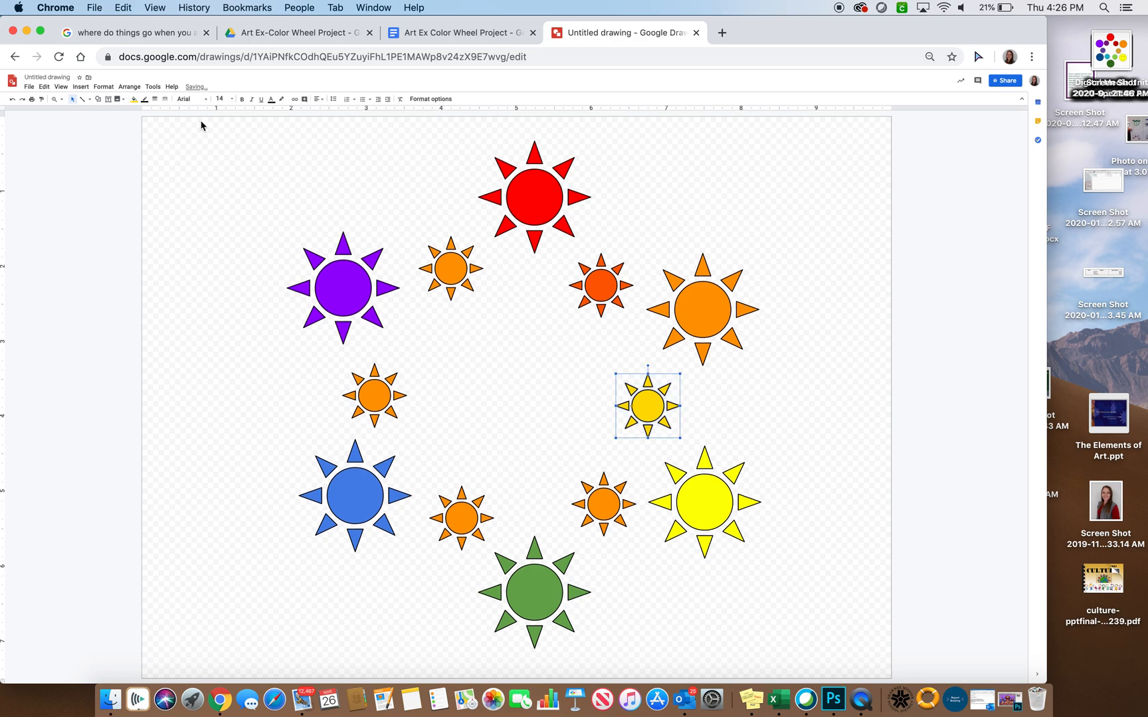
- Deepen that small sun's fill to a custom yellow-orange of about #ffcb00 and nudge it slightly outward toward the yellow sun
left_click(135, 100)
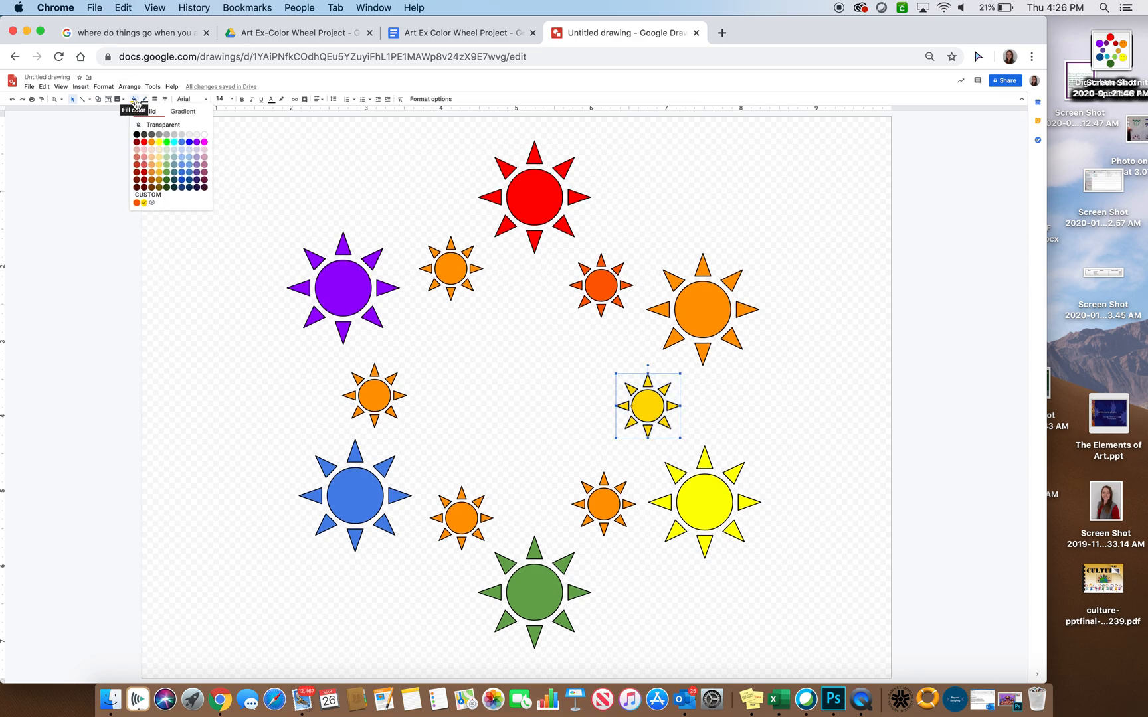
left_click(151, 203)
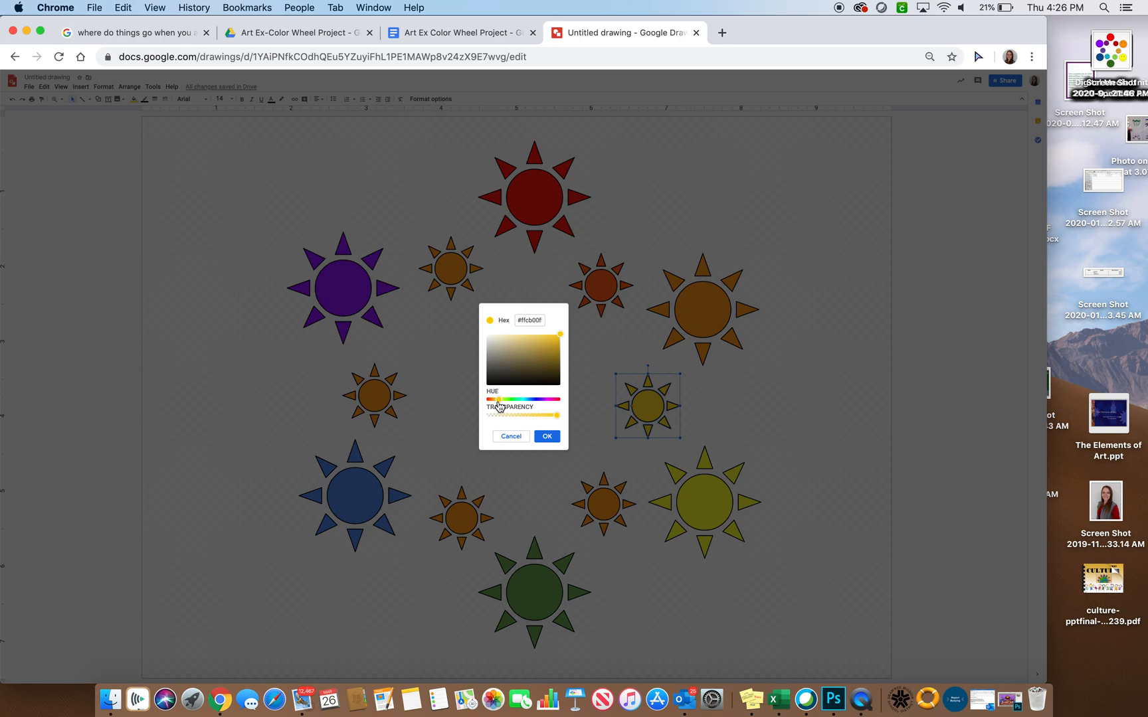
left_click(547, 437)
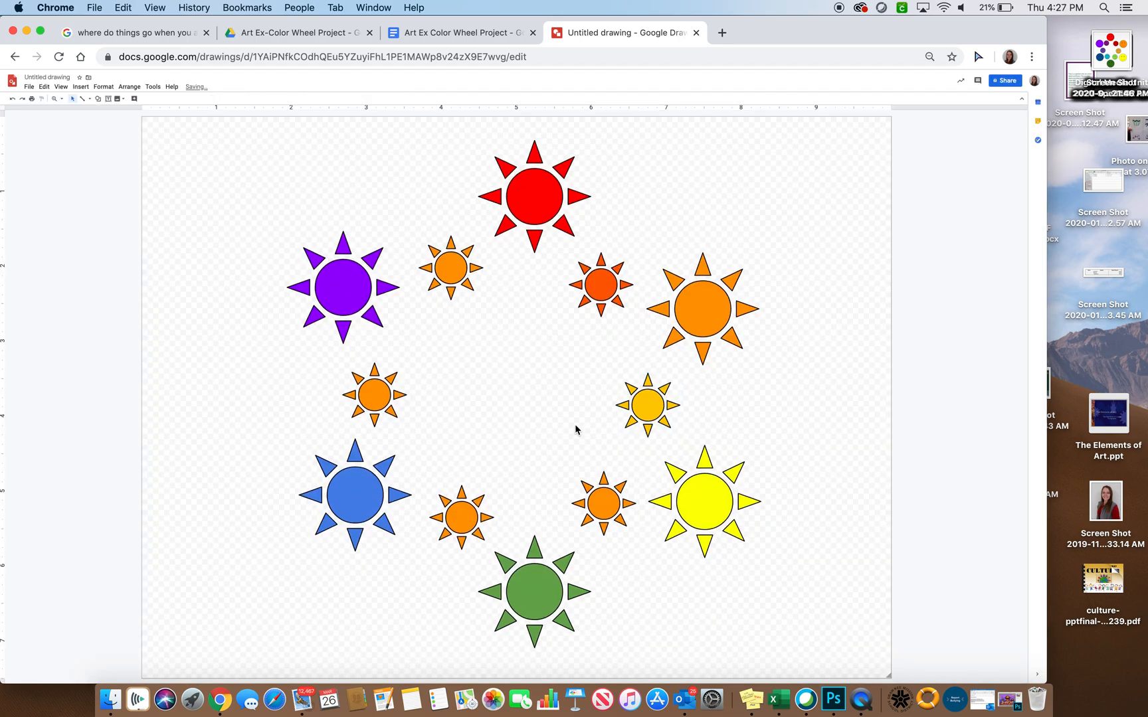
left_click_drag(659, 417, 667, 423)
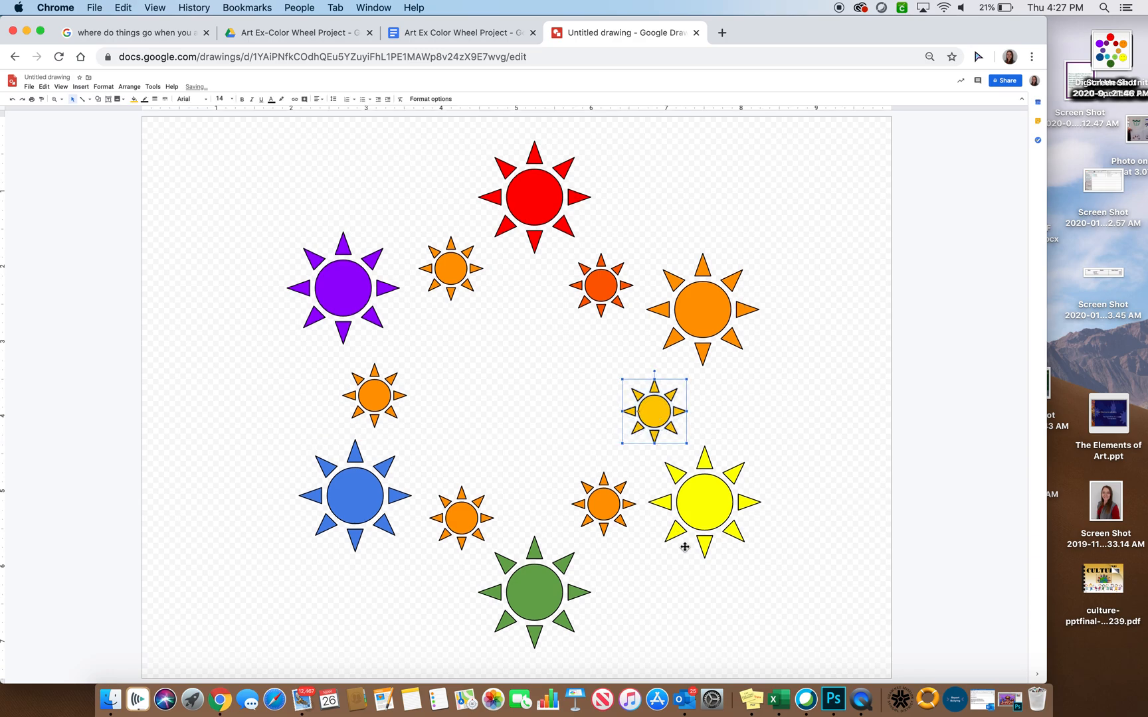
- Fill the small sun between the yellow and green suns with yellow, shifted to the custom yellow-green #d5ff00
left_click(625, 503)
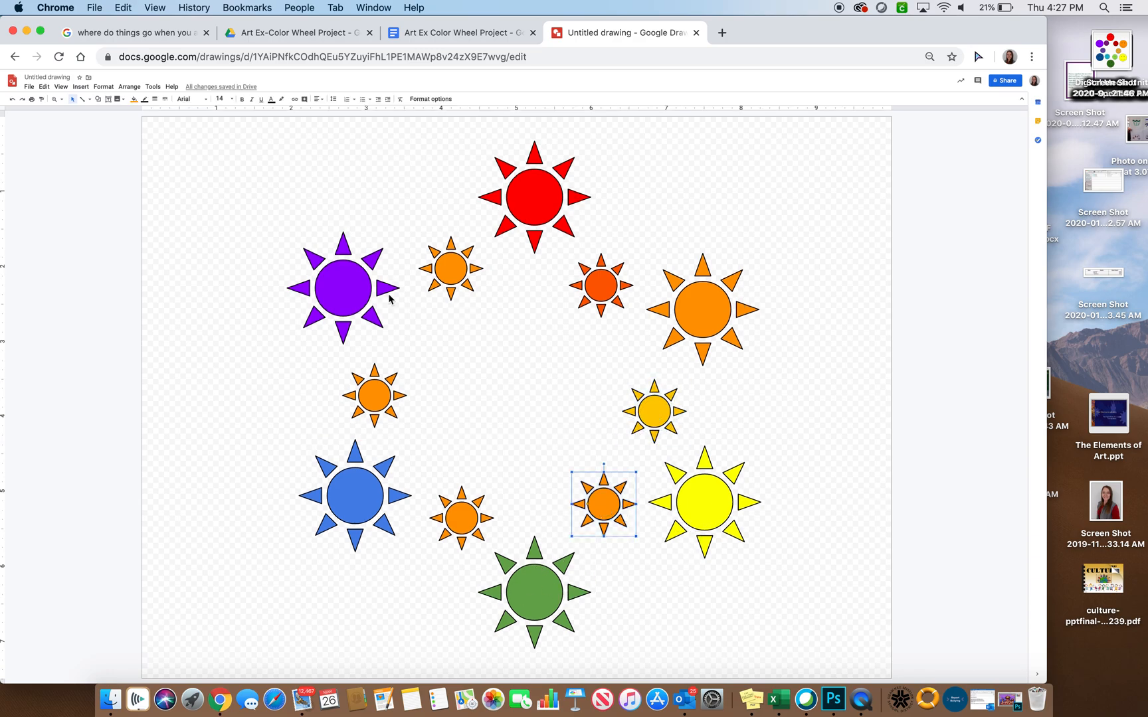
left_click(133, 99)
left_click(161, 145)
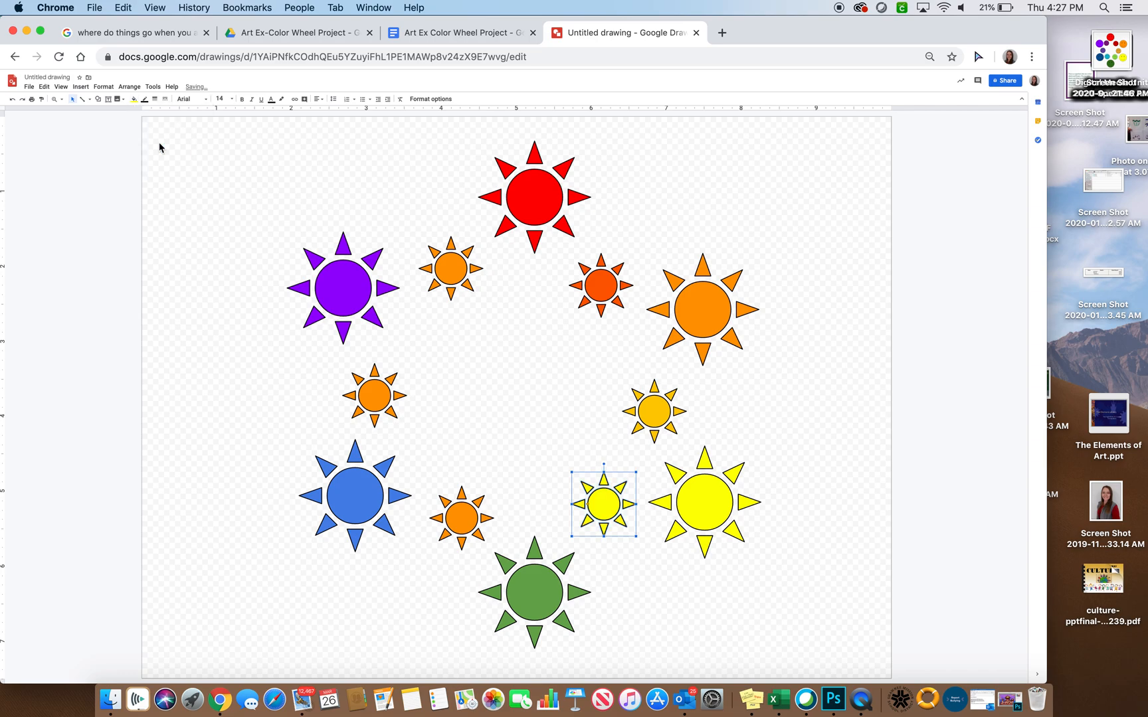
left_click(133, 99)
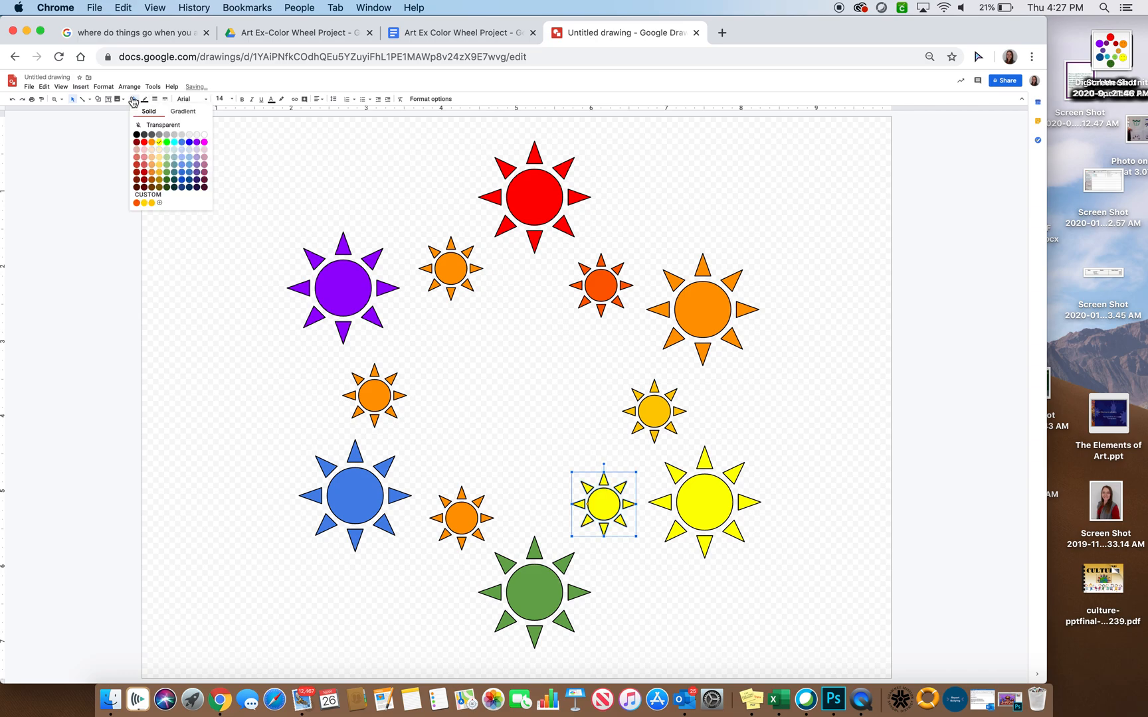
left_click(147, 198)
left_click_drag(503, 402, 506, 403)
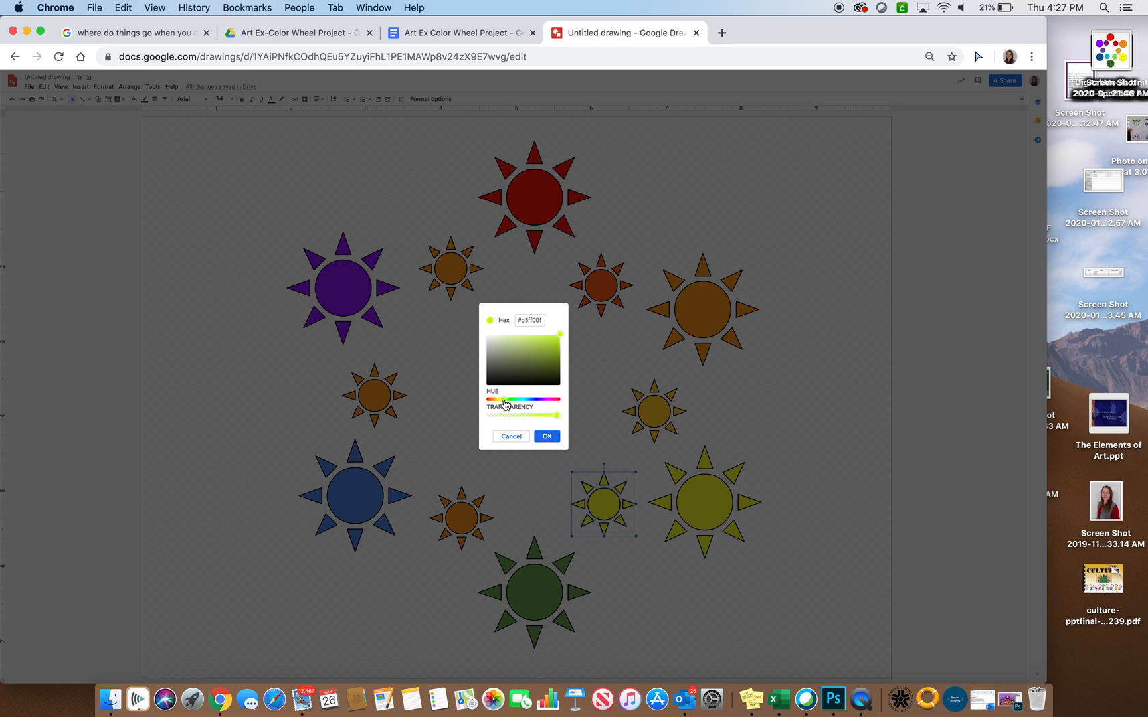
left_click(550, 437)
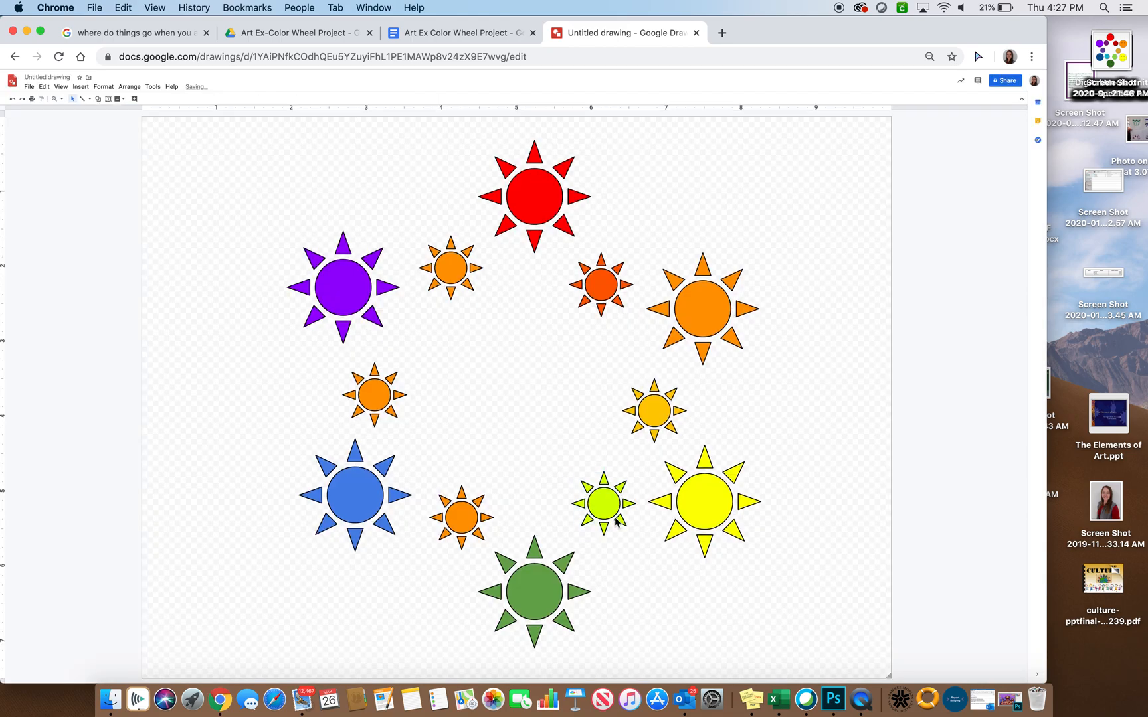
- Fill the small sun between the green and blue suns with a custom blue-green of about #1b839b
left_click(473, 512)
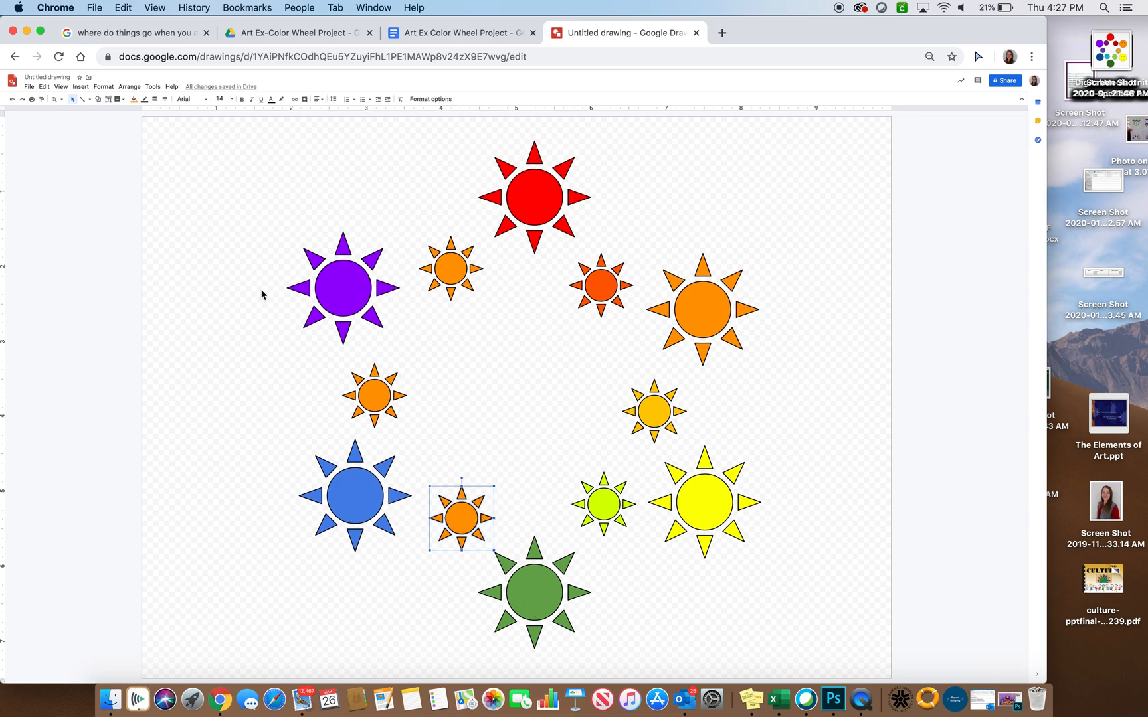
left_click(134, 99)
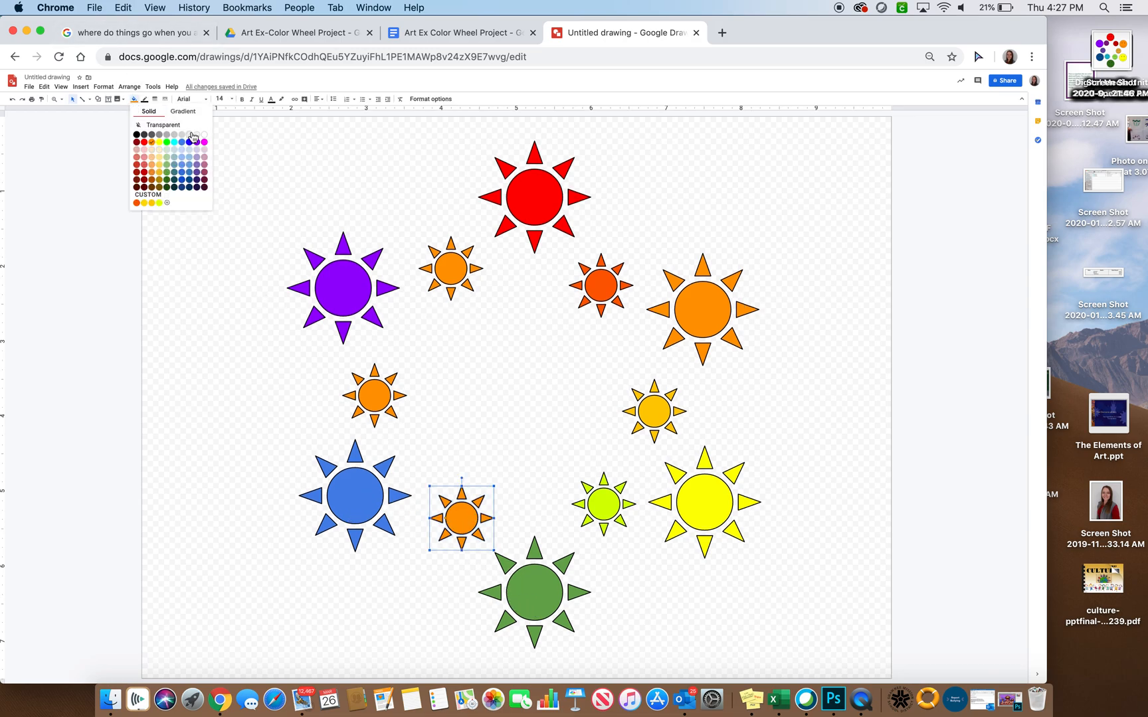
left_click(134, 100)
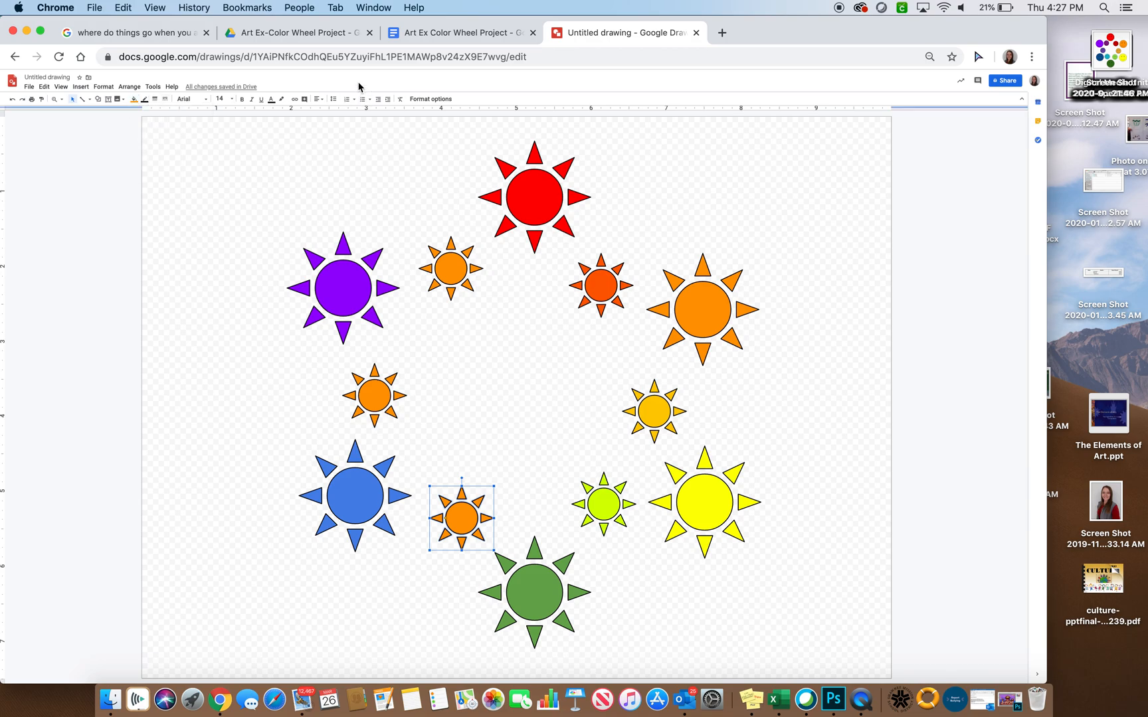
left_click(133, 99)
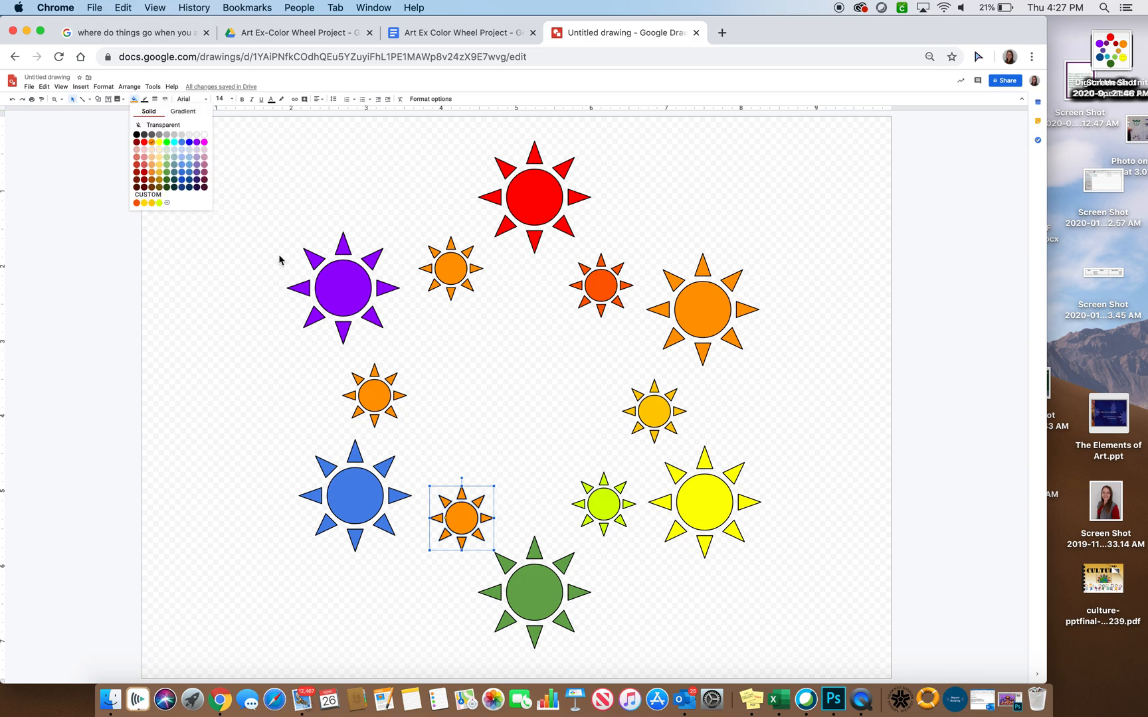
left_click(167, 202)
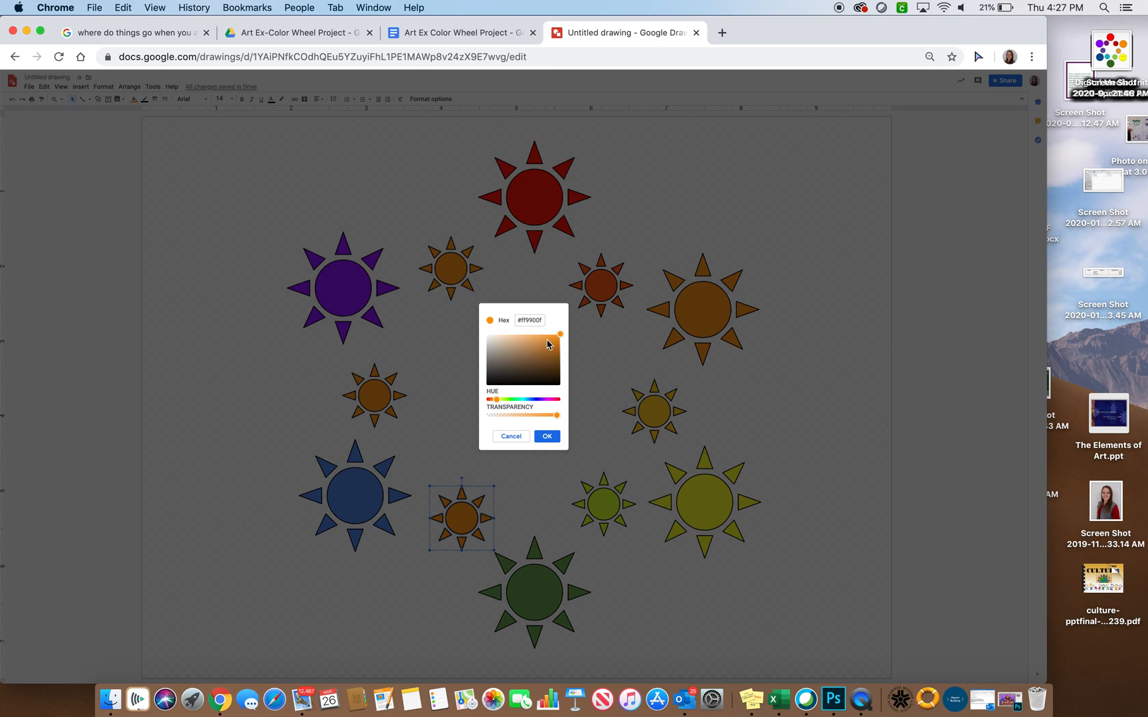
left_click_drag(497, 401, 526, 404)
left_click(548, 354)
left_click_drag(524, 405, 527, 406)
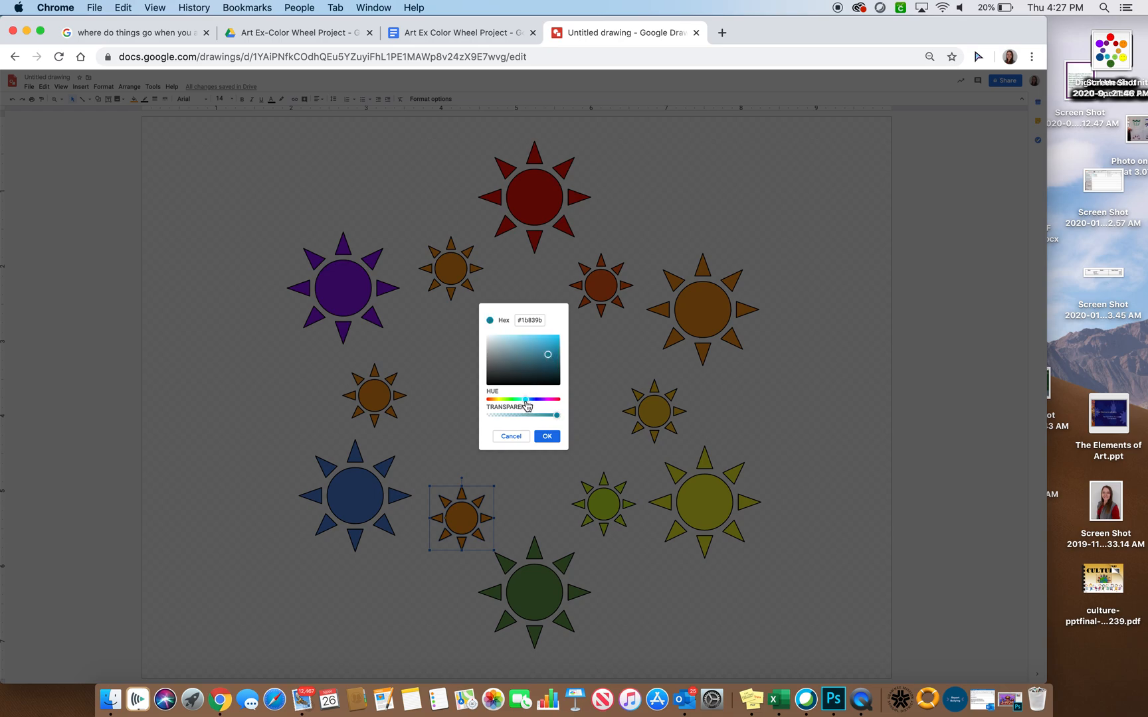
left_click(547, 437)
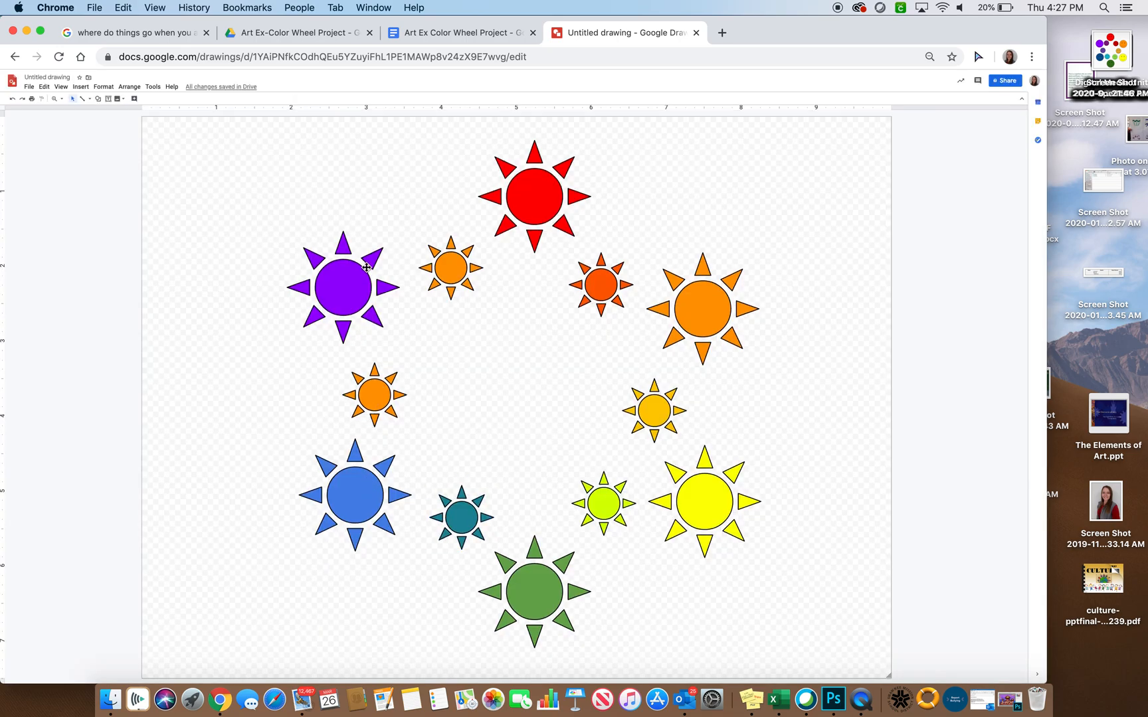
- Fill the small sun between the blue and violet suns with purple, shifted to a custom blue-violet of about #5100ff
left_click(373, 389)
left_click(131, 97)
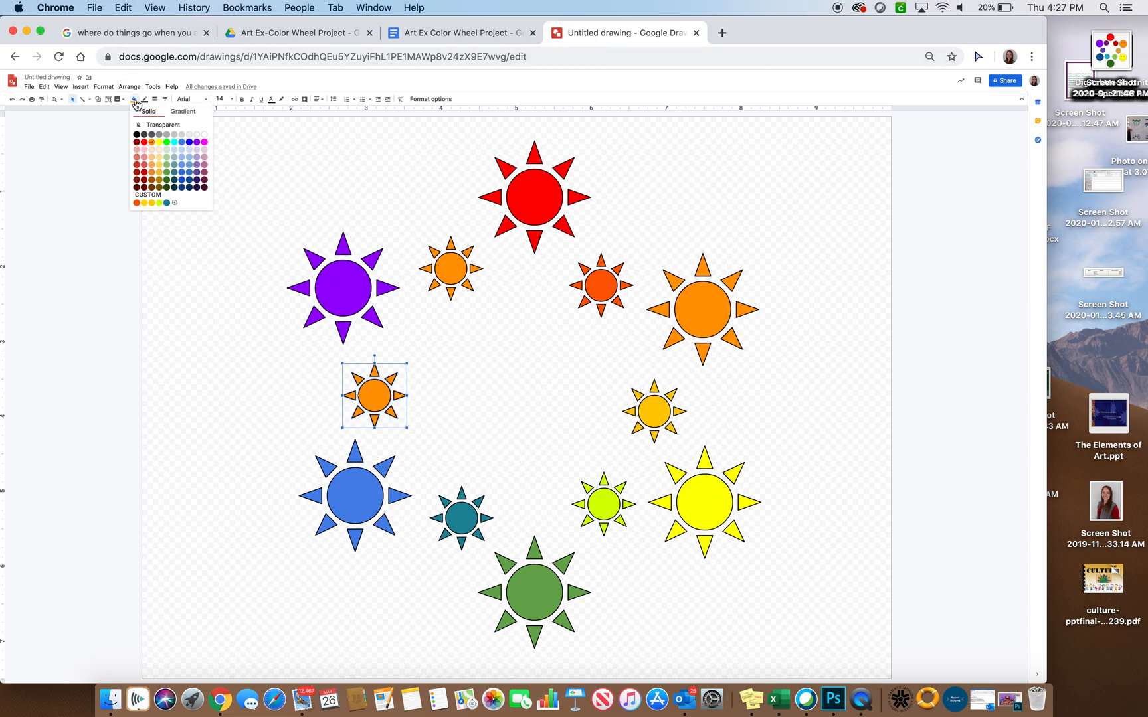
left_click(198, 146)
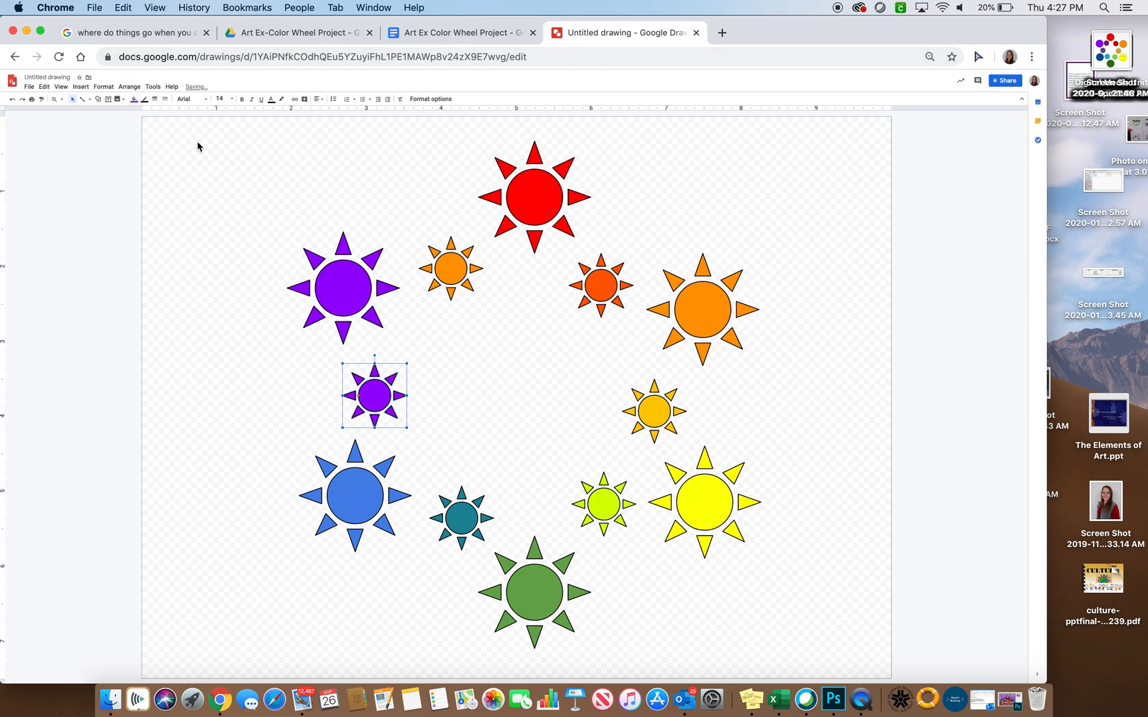
left_click(133, 99)
left_click(157, 196)
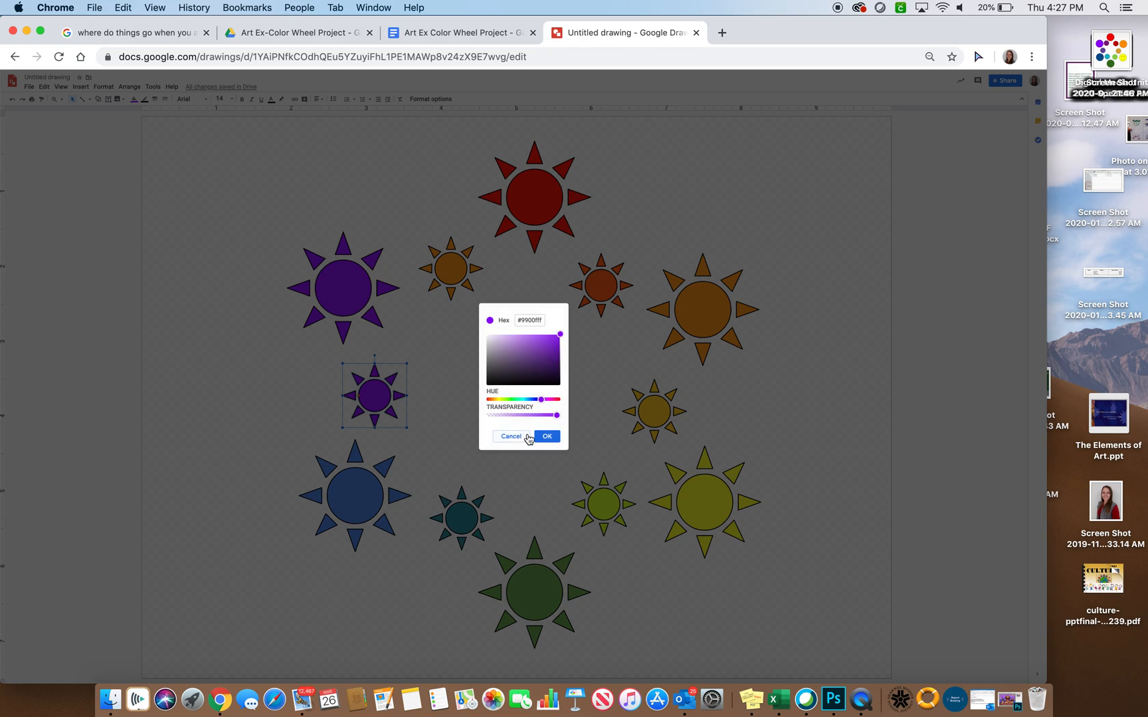
left_click_drag(542, 401, 538, 399)
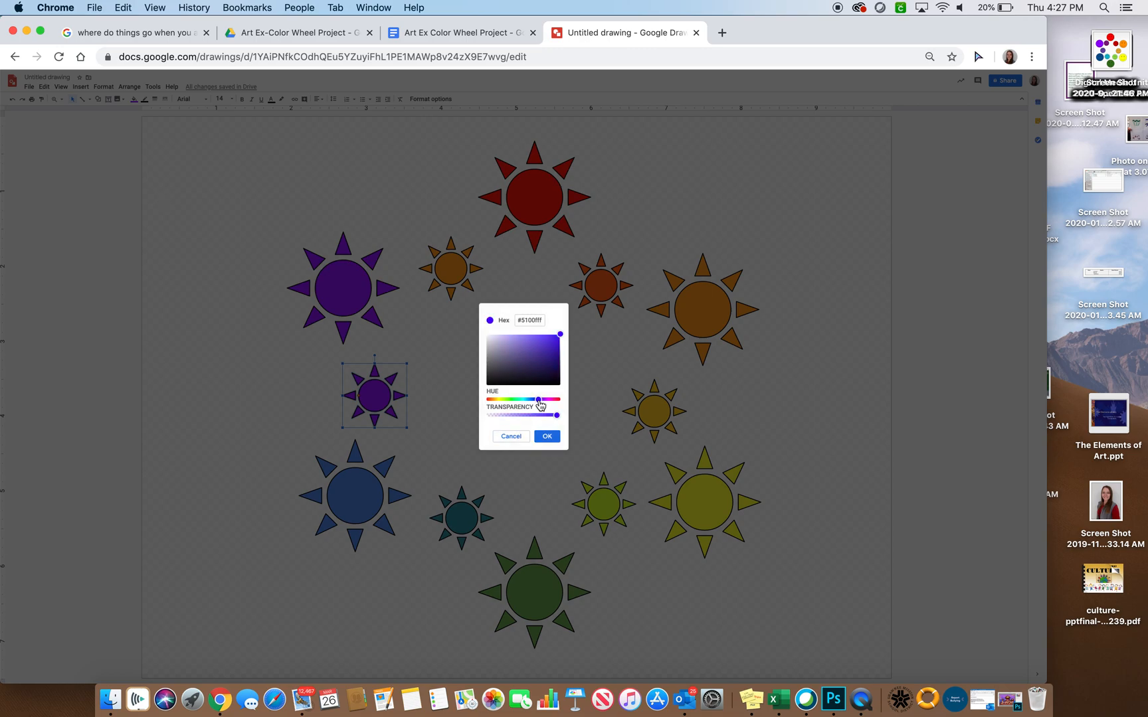
left_click(547, 436)
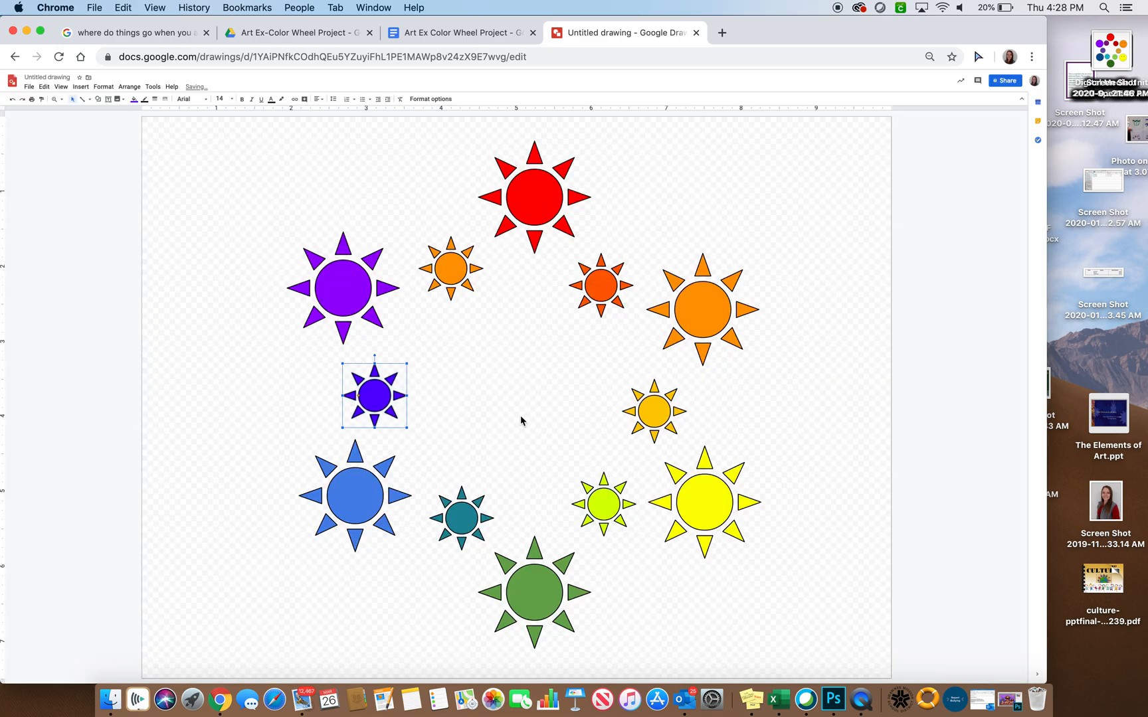
- Soften the blue-violet sun's fill to a custom shade of about #7934eb and darken it slightly
left_click(379, 397)
left_click(135, 99)
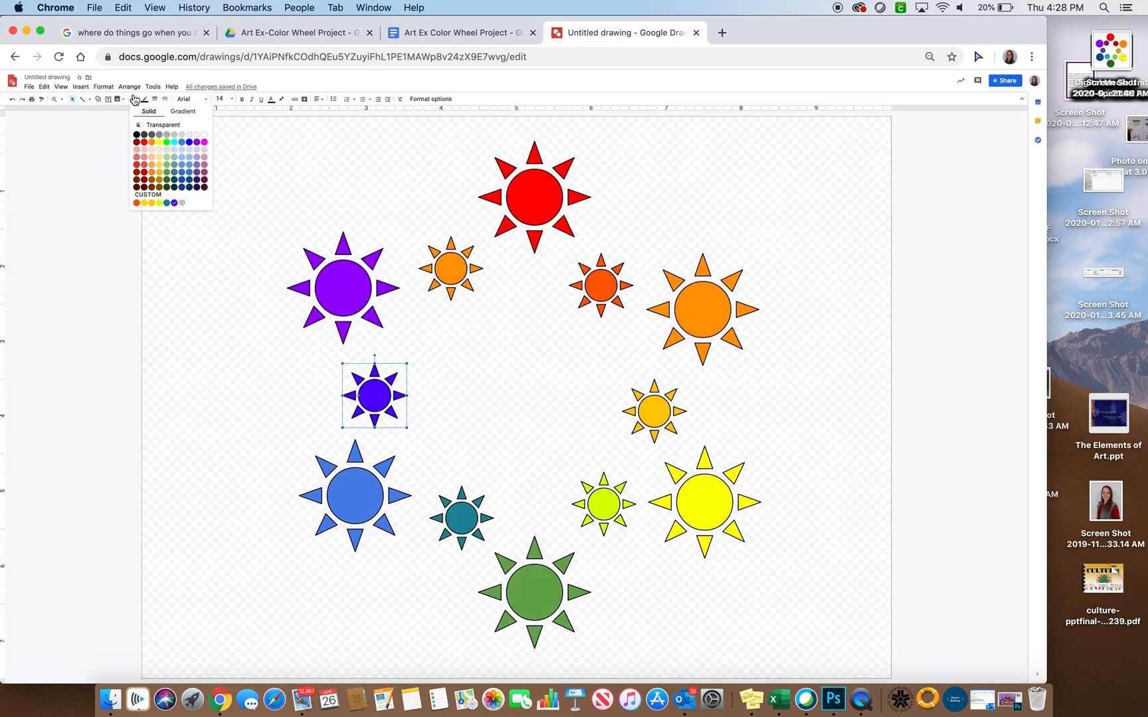
left_click(182, 203)
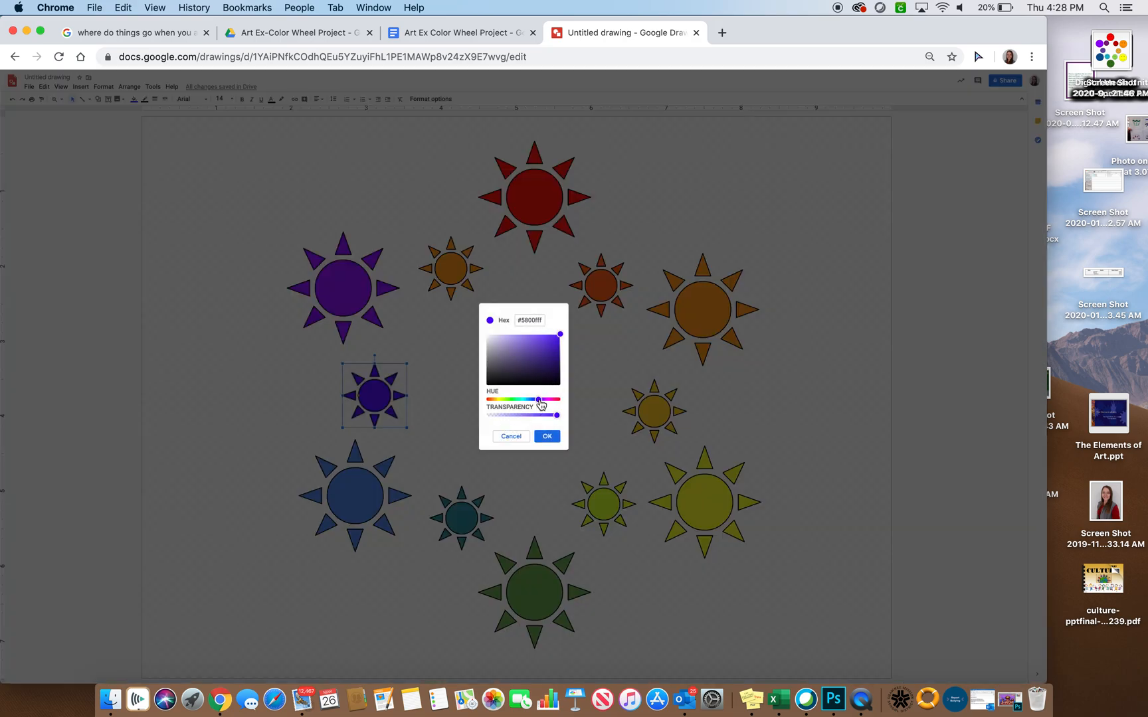
left_click(543, 339)
left_click(548, 437)
left_click(485, 415)
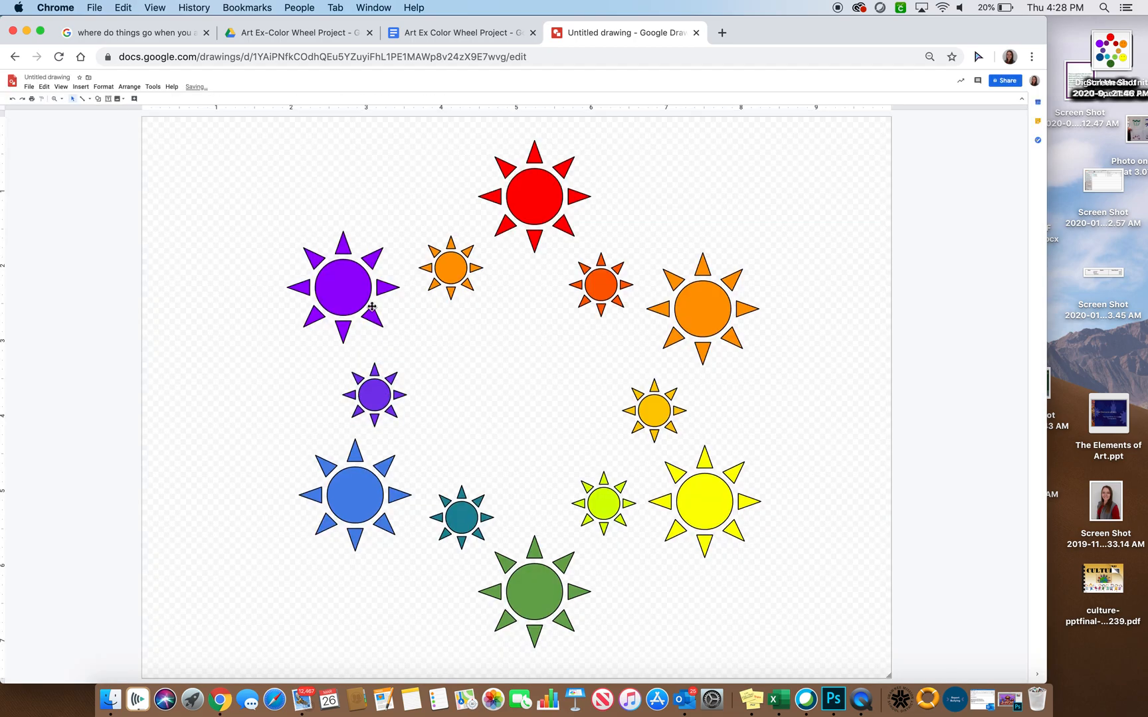
left_click(372, 387)
left_click(135, 100)
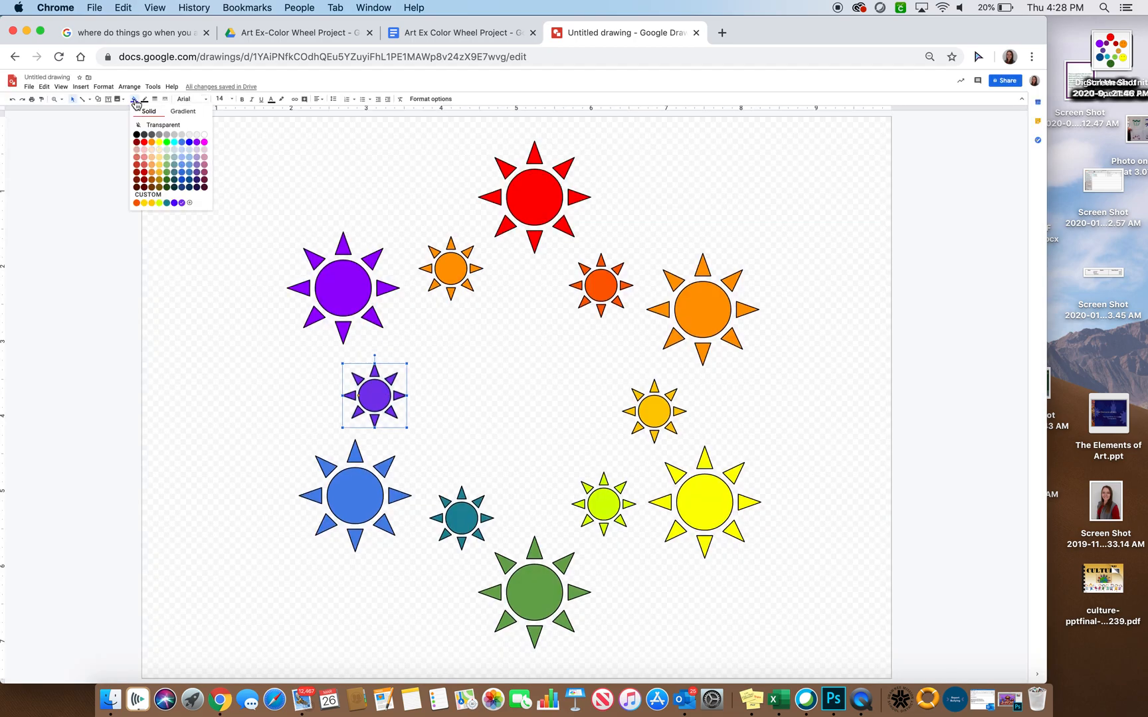
left_click(190, 203)
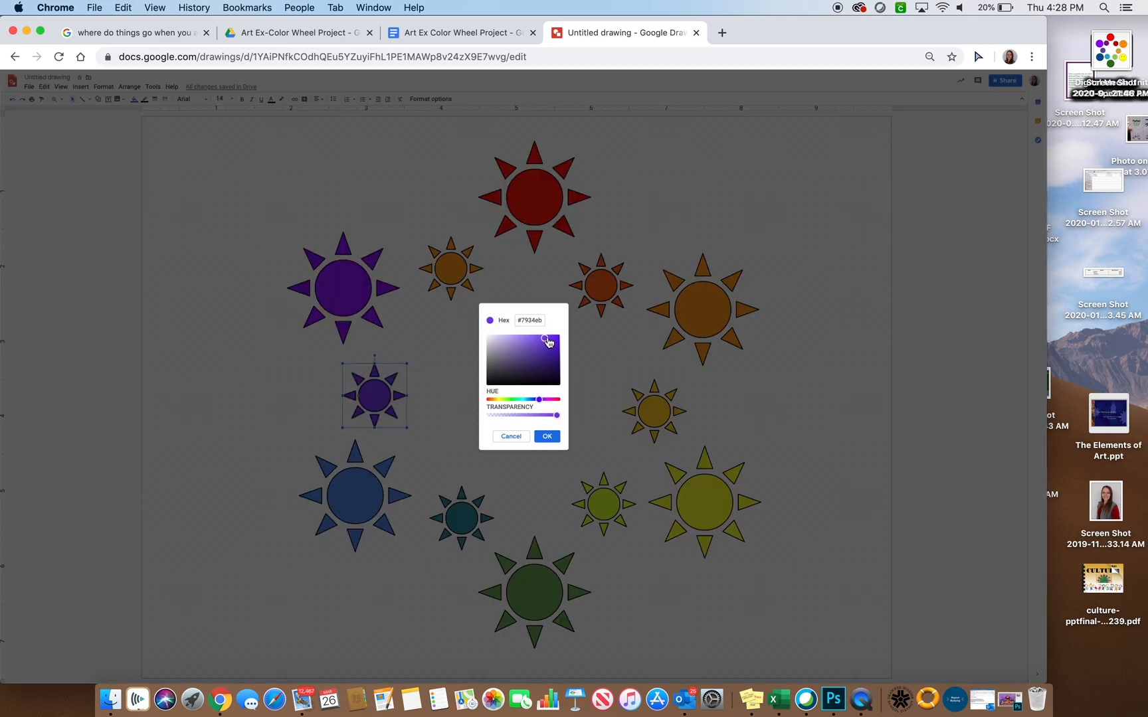
left_click(554, 438)
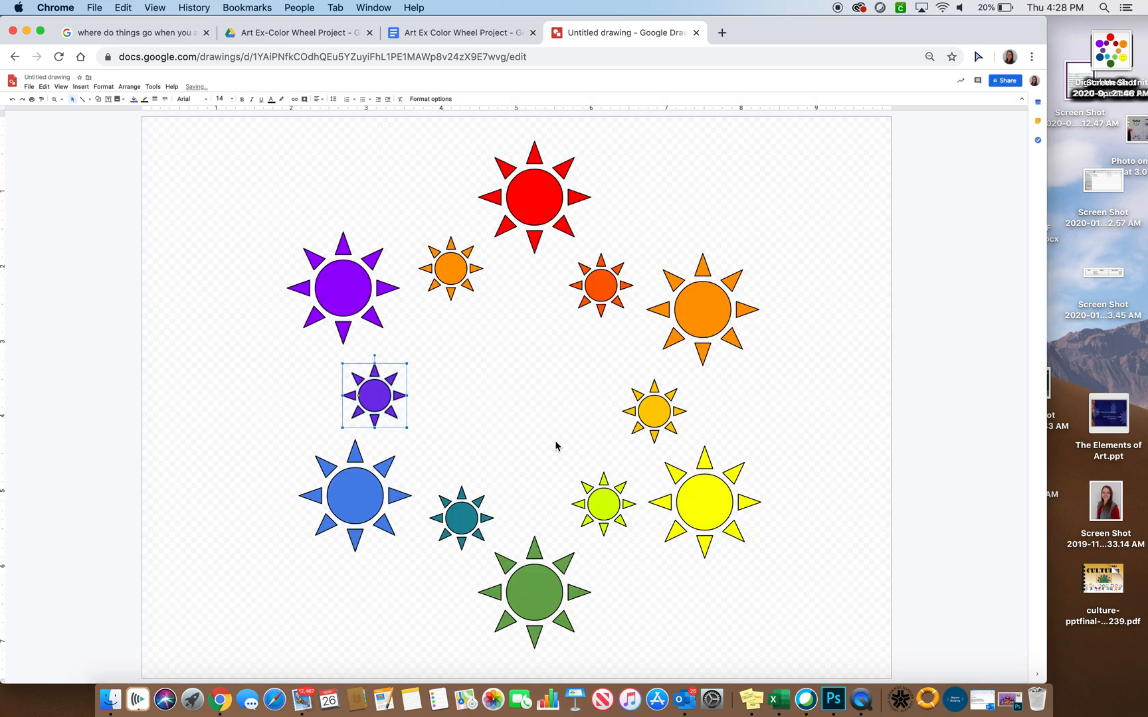
left_click(516, 414)
- Fill the small sun between the violet and red suns with red, shifted to a dark custom red-violet of about #910d82
left_click(465, 266)
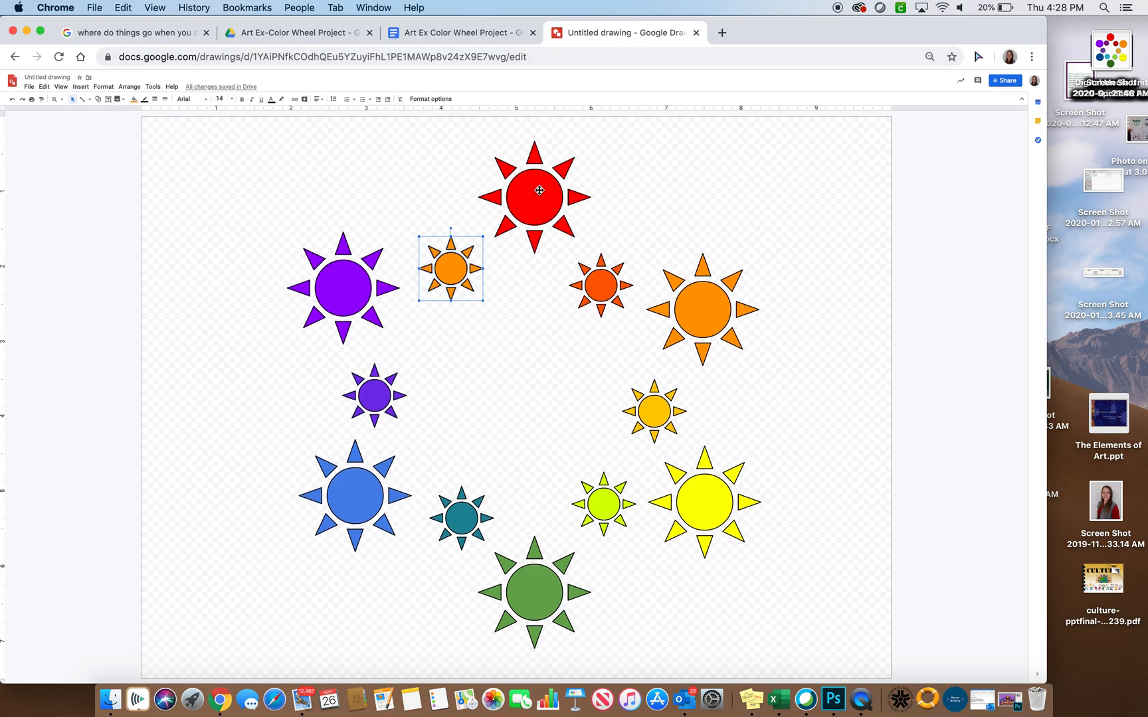
left_click(133, 101)
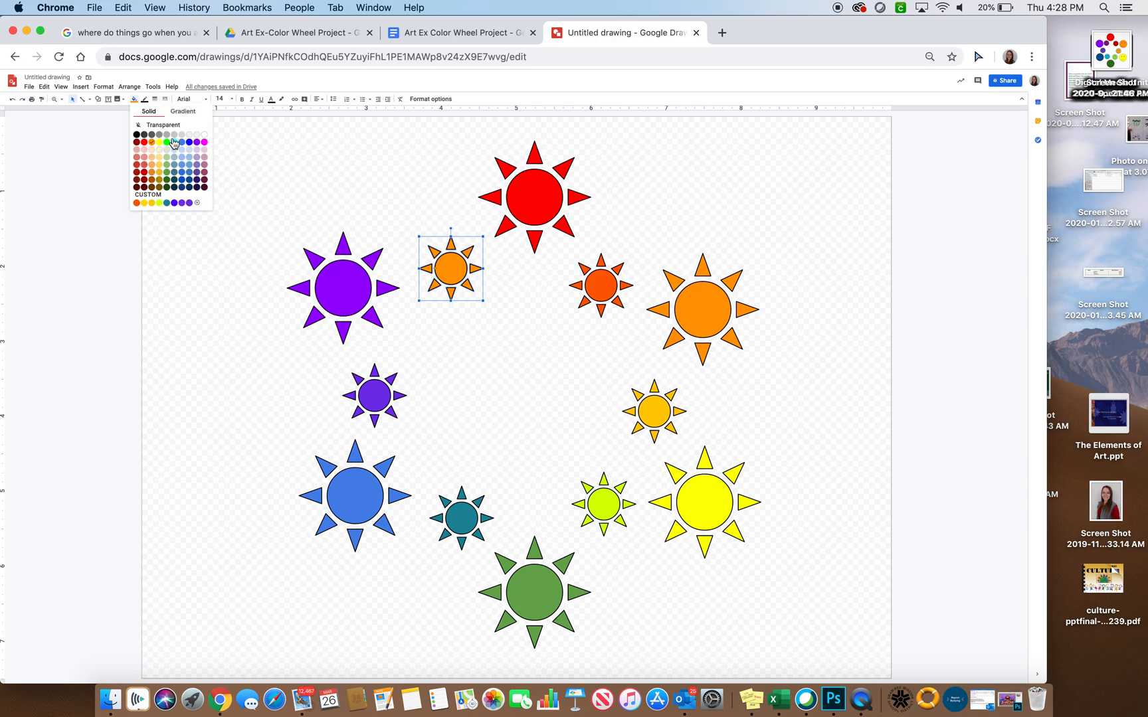
left_click(144, 142)
left_click(133, 100)
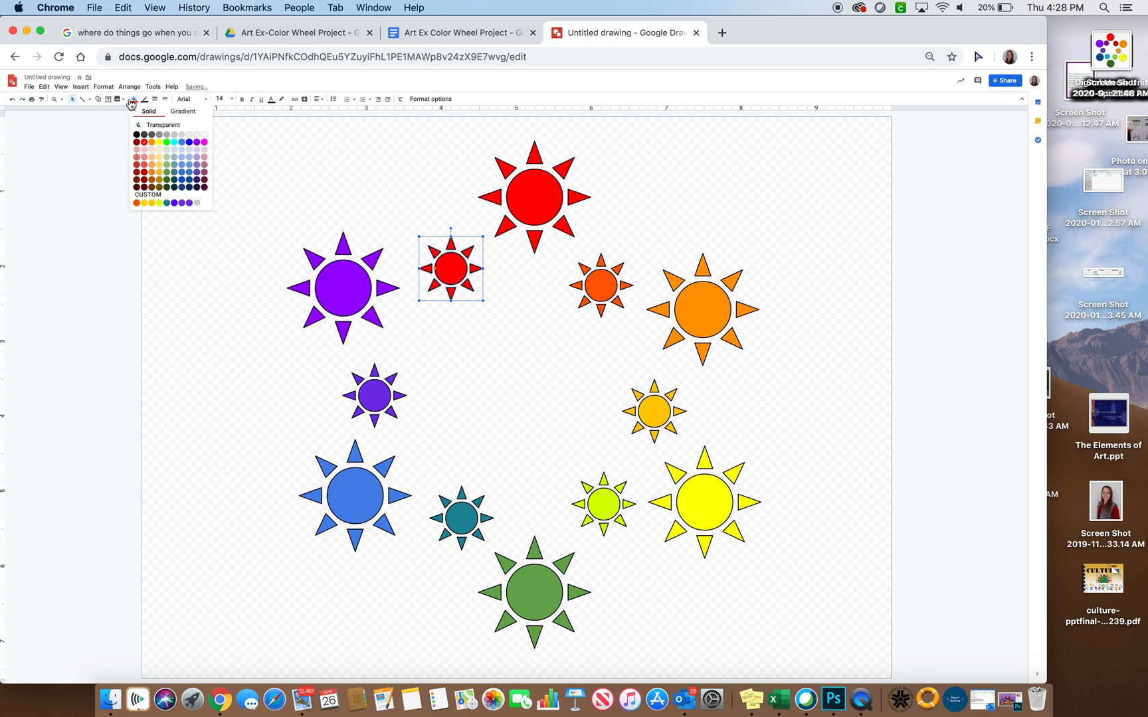
left_click(152, 214)
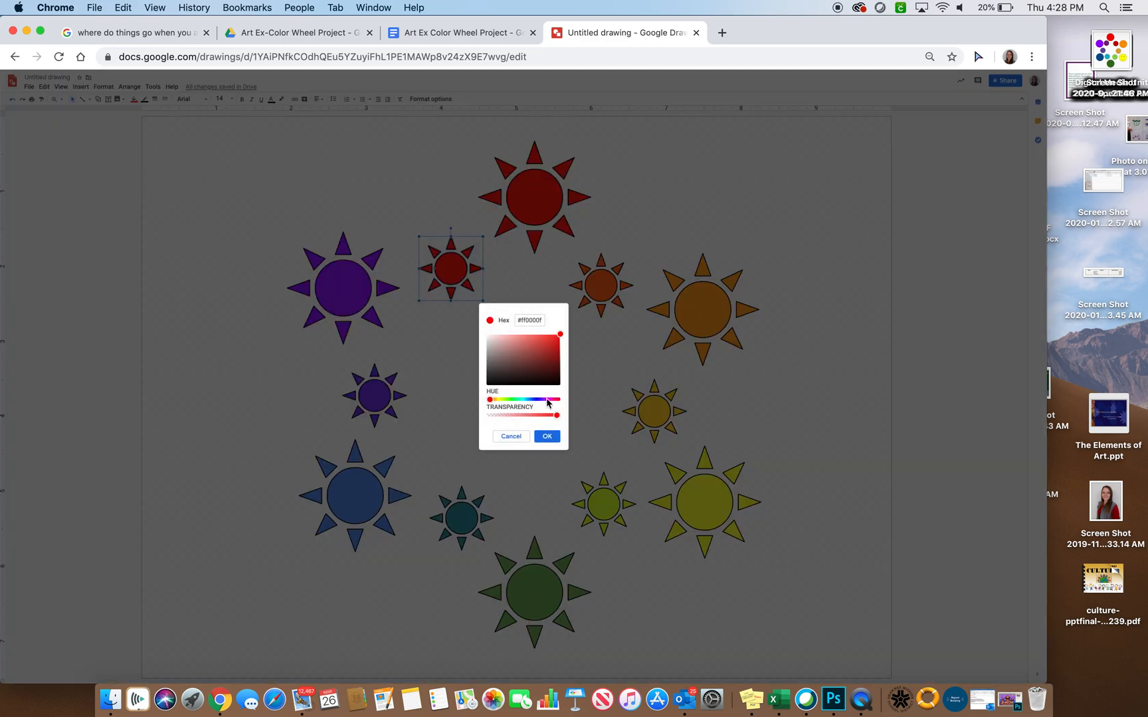
mouse_move(547, 401)
left_mouse_down()
mouse_move(562, 401)
mouse_move(549, 405)
left_mouse_up()
left_click_drag(554, 348, 554, 357)
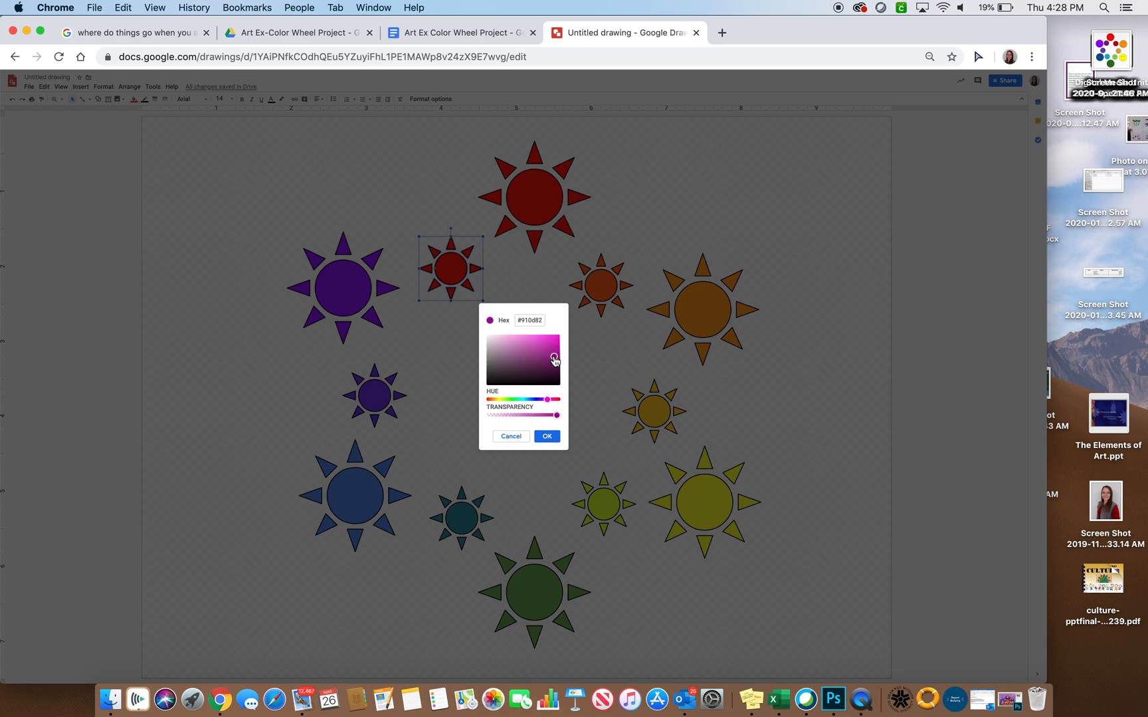
left_click(547, 437)
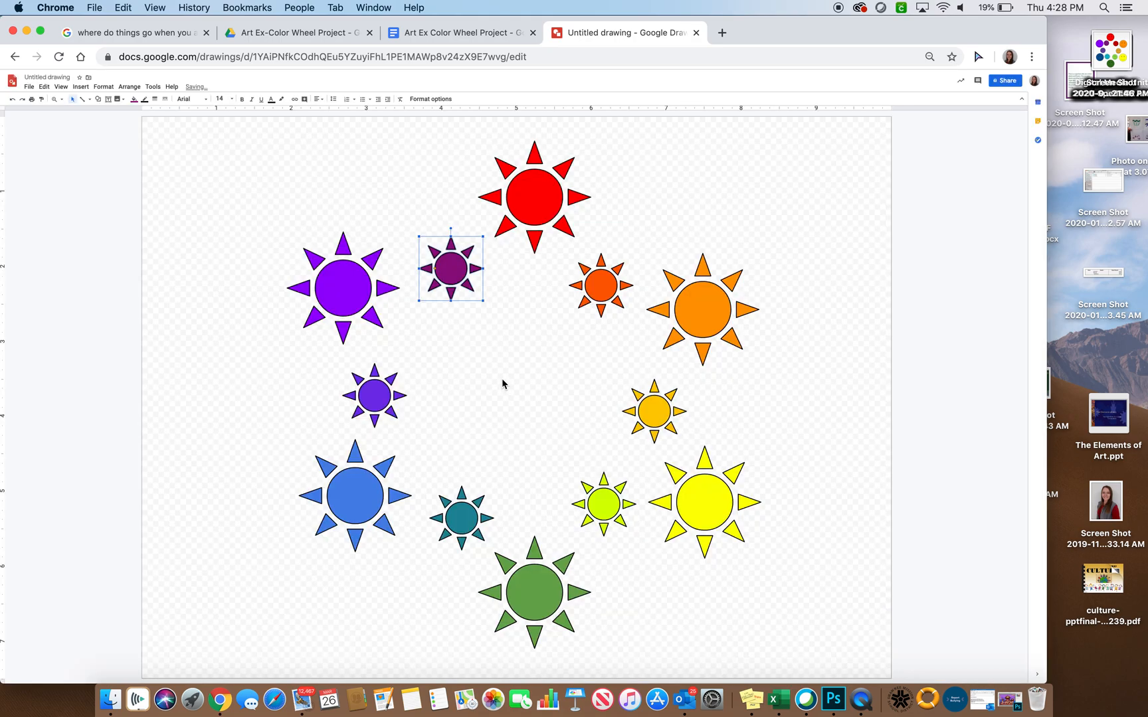
- Move the small red-violet sun slightly inward so it sits level with the red-orange sun
left_click(462, 269)
left_click_drag(462, 268, 468, 285)
left_click(755, 236)
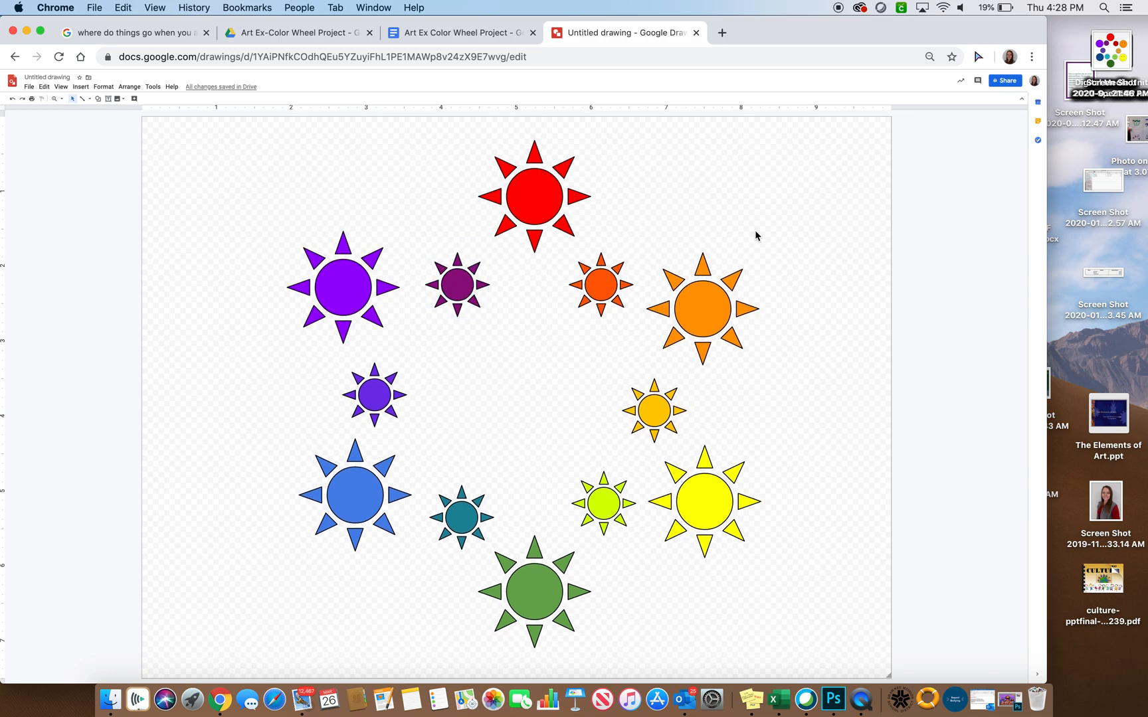
- Label the large red sun R and the small red-orange sun Ro
left_click(530, 195)
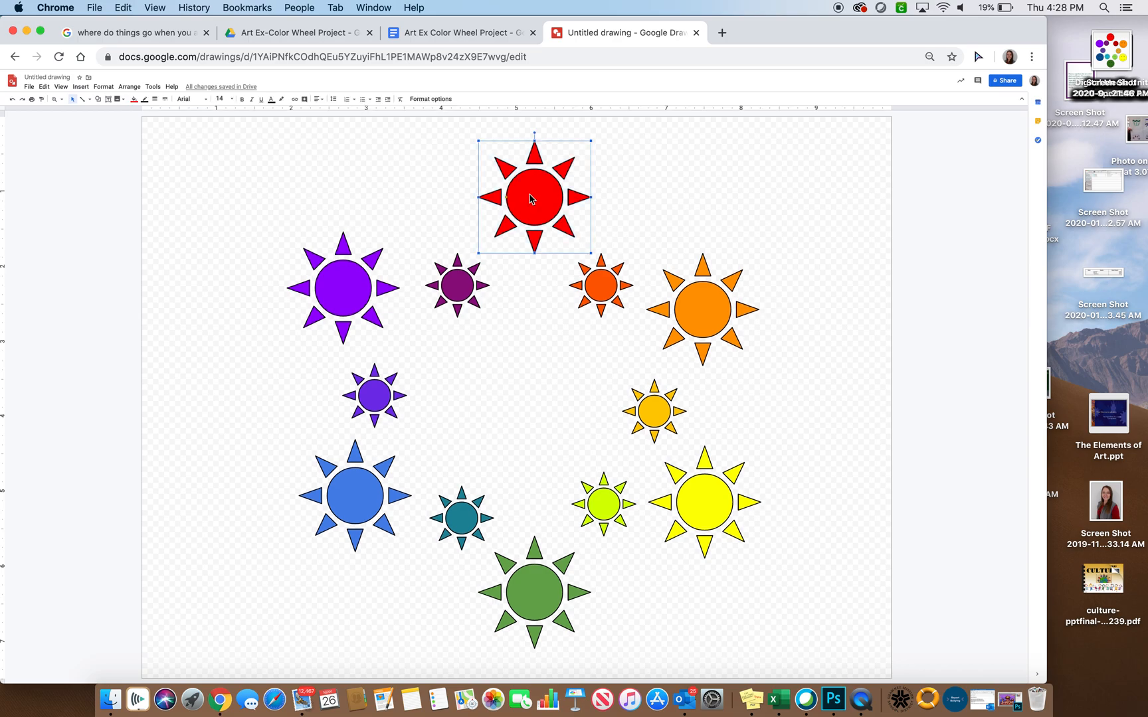
double_click(529, 194)
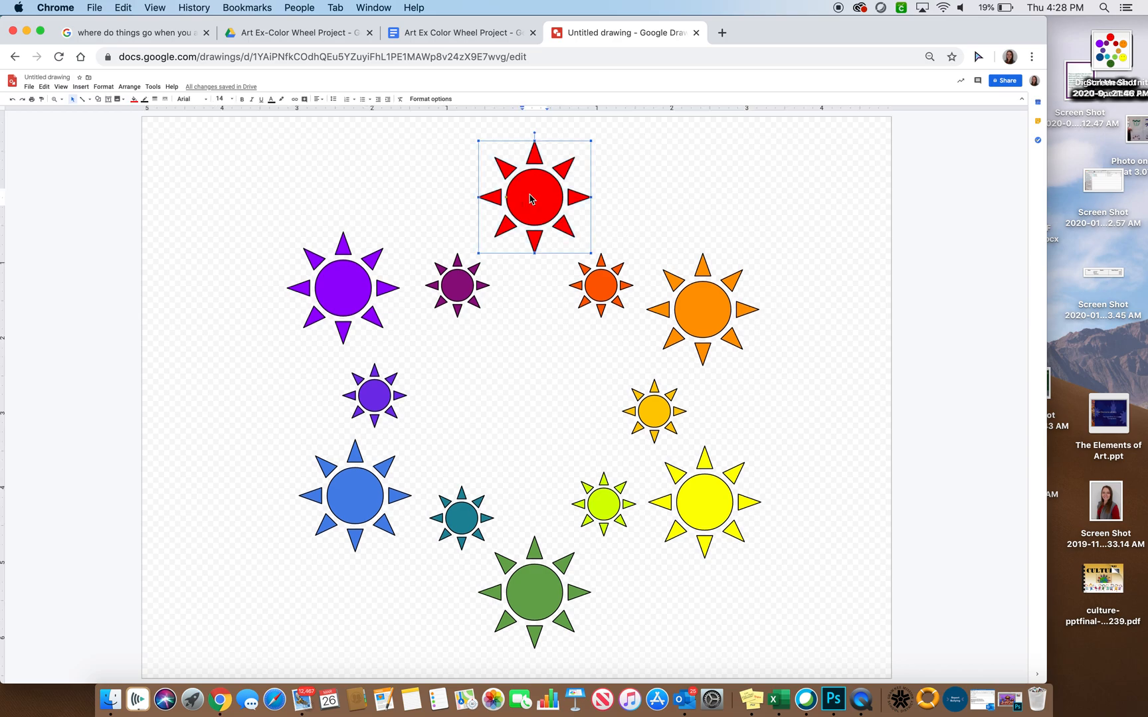
type("Red")
key("BackSpace")
left_click(598, 279)
type("Ro")
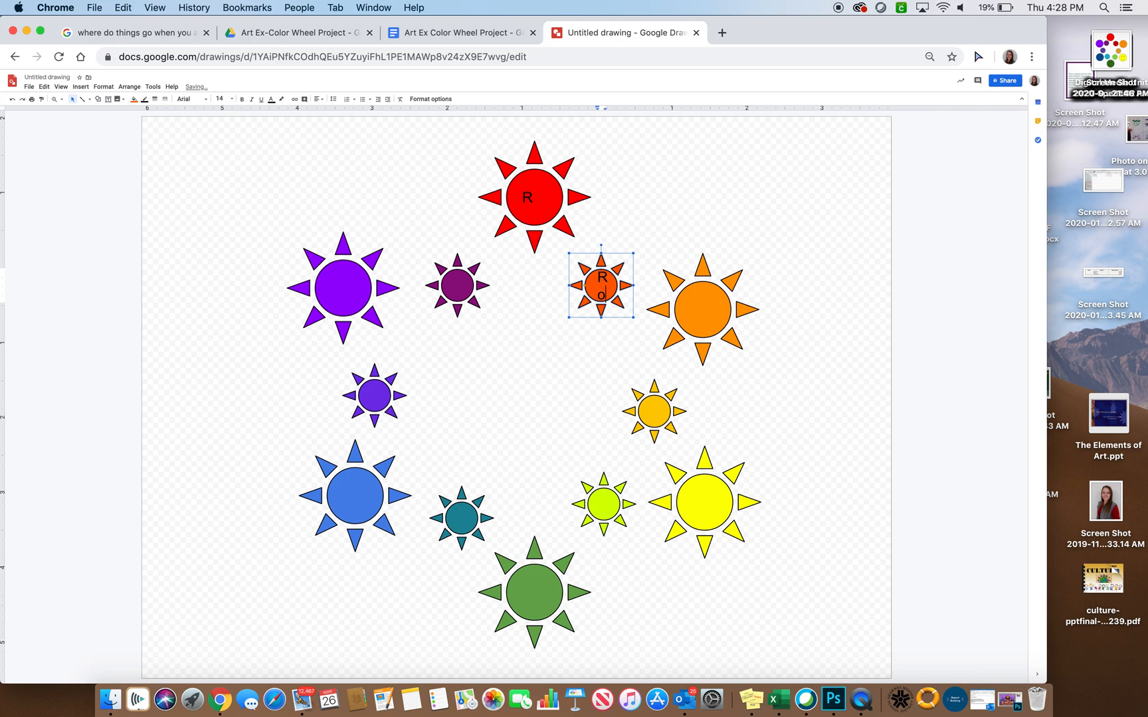
- Label the large orange sun O, the small yellow-orange sun Y O, and the large yellow sun Y
left_click(692, 302)
type("O")
left_click(679, 405)
type("Y O")
left_click(725, 507)
type("Y")
- Label the small yellow-green sun with Y above G, and the large green sun G
left_click(619, 511)
type("Y")
key("Return")
type("G")
left_click(546, 579)
type("G")
- Label the small blue-green sun with B above G, and the large blue sun B
left_click(475, 529)
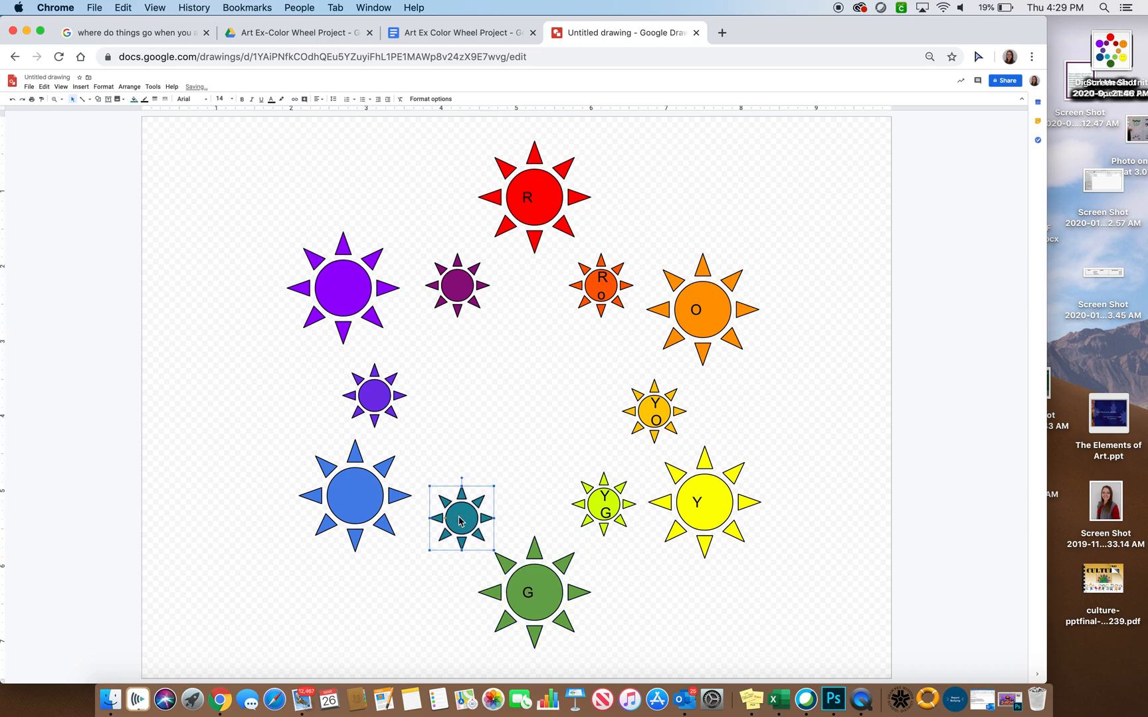
type("B")
key("Return")
type("G")
left_click(351, 495)
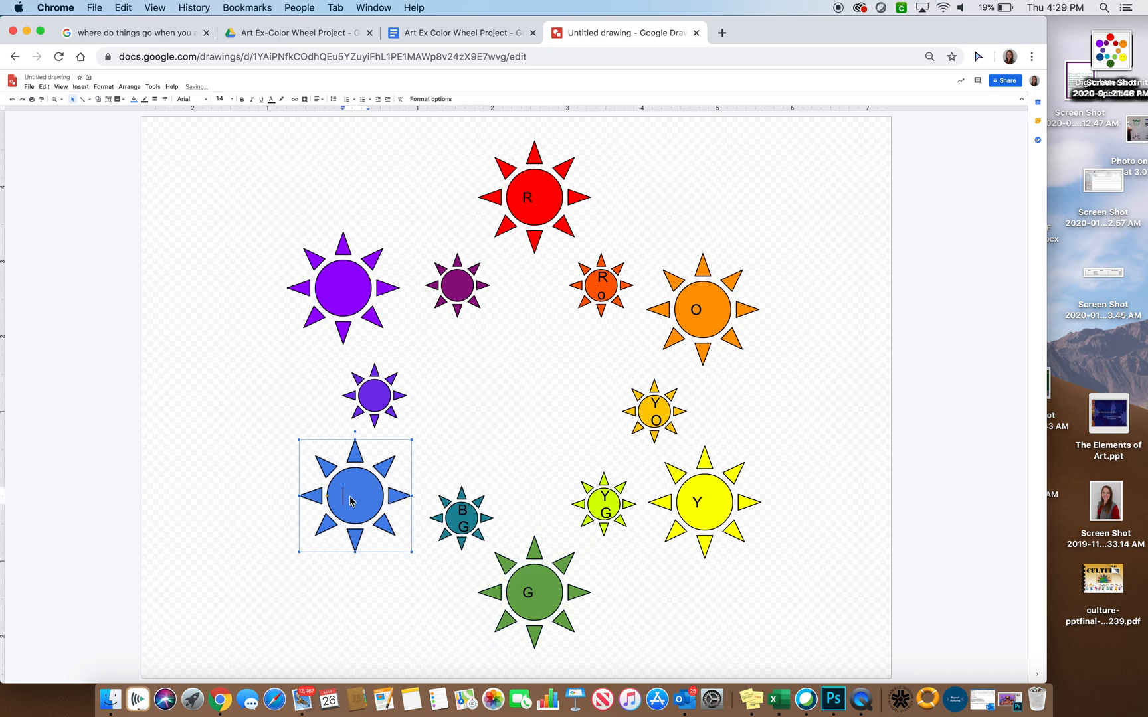
type("B")
- Label the small blue-violet sun with B above V, the large violet sun V, and the small red-violet sun R V
left_click(378, 395)
type("B")
key("Return")
type("V")
left_click(340, 287)
type("V")
left_click(470, 291)
type("R V")
- Deselect the shapes and capture a screenshot of the canvas area containing the whole labeled color wheel
left_click(600, 367)
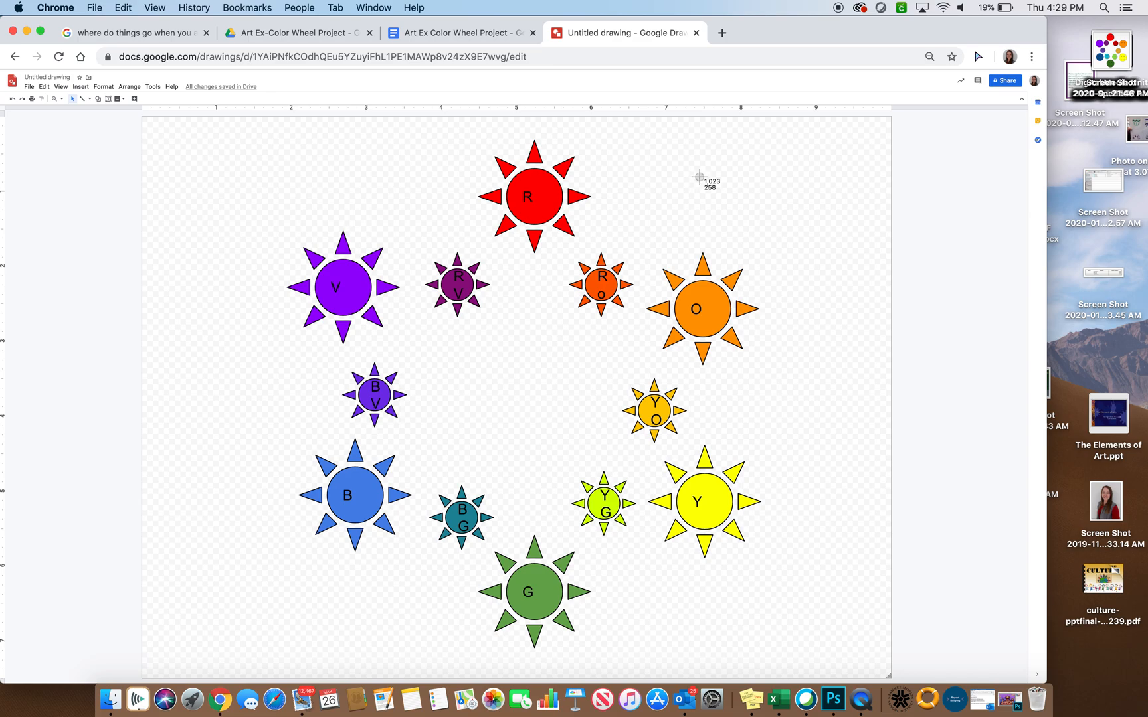
left_click_drag(204, 123, 831, 675)
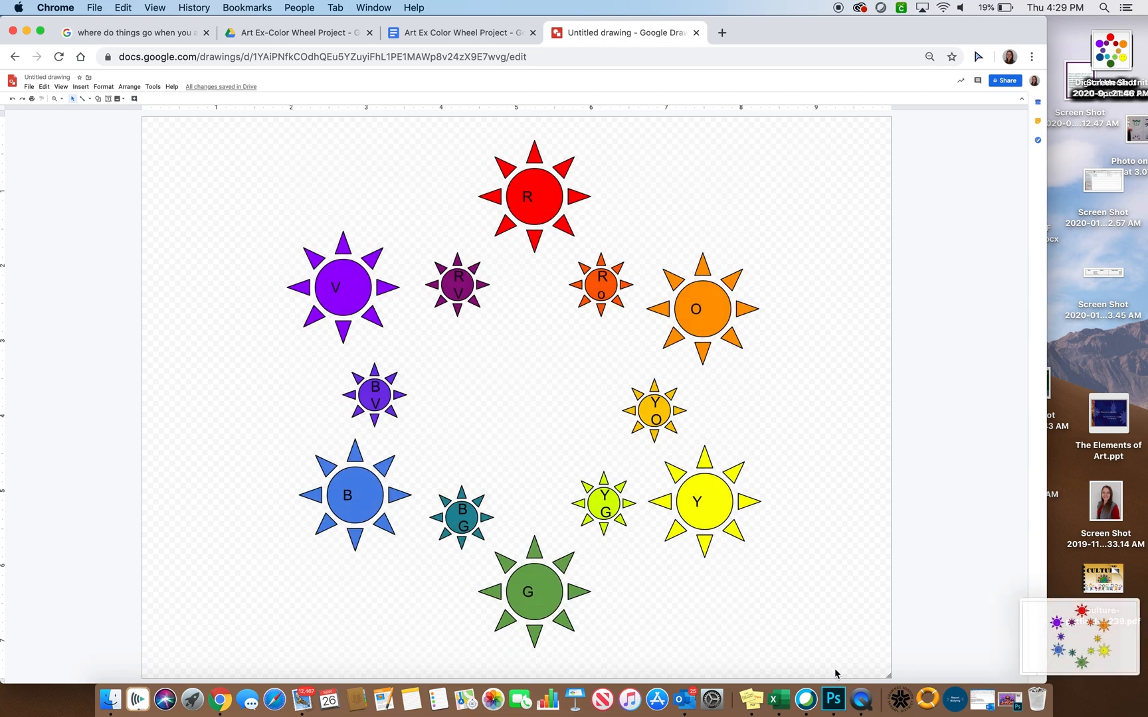